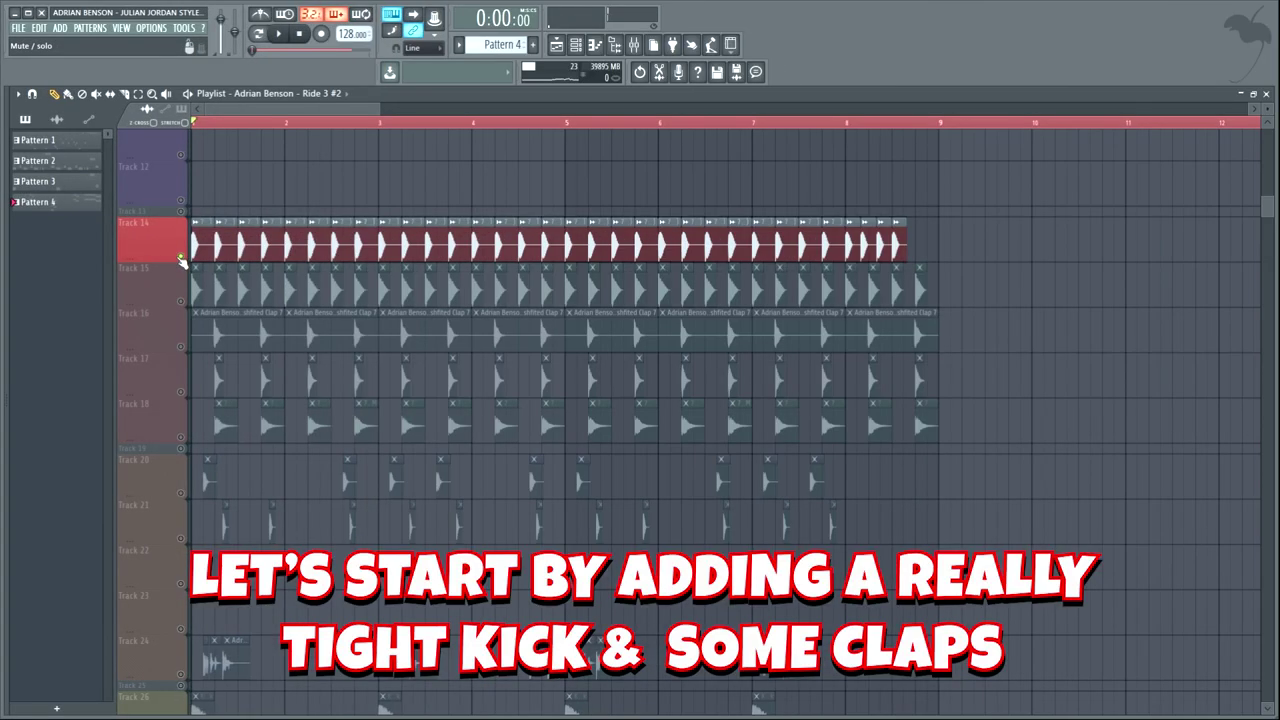
Play the drop, solo Tracks 15–18 in turn, then enable Tracks 14–18 together and stop
key(space)
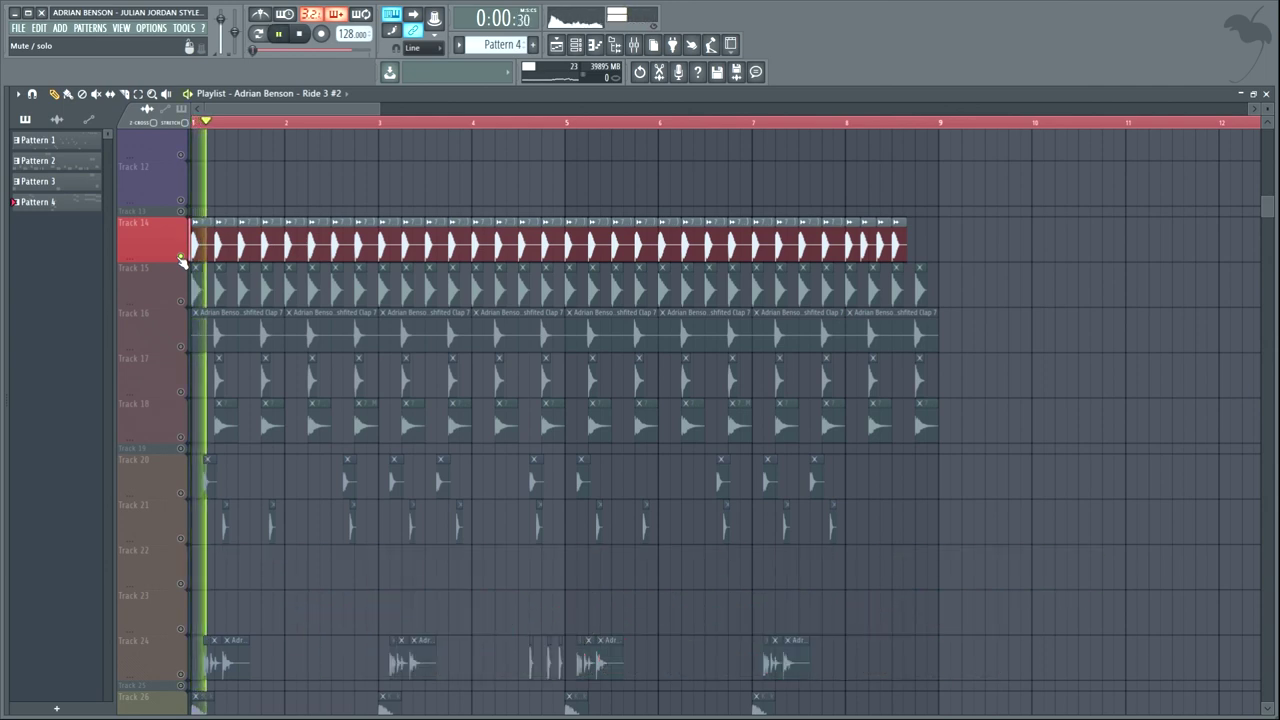
right_click(182, 300)
right_click(184, 345)
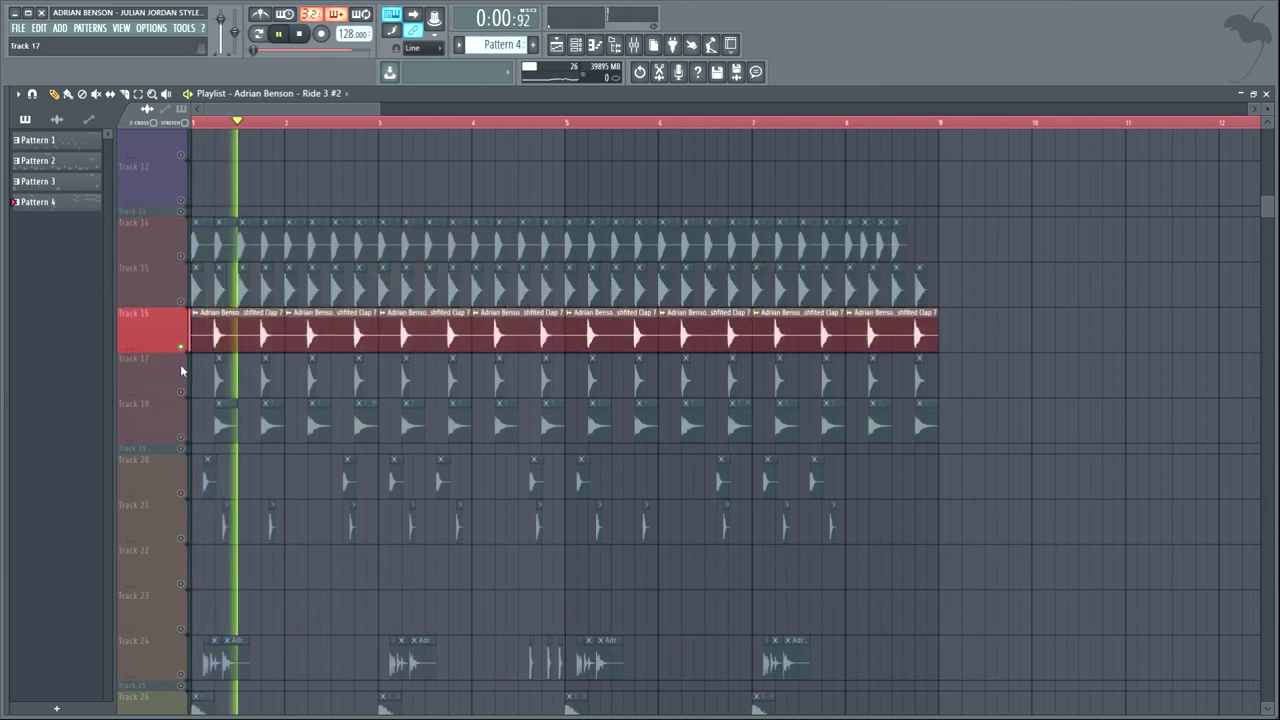
right_click(184, 390)
right_click(183, 436)
drag(183, 436, 141, 247)
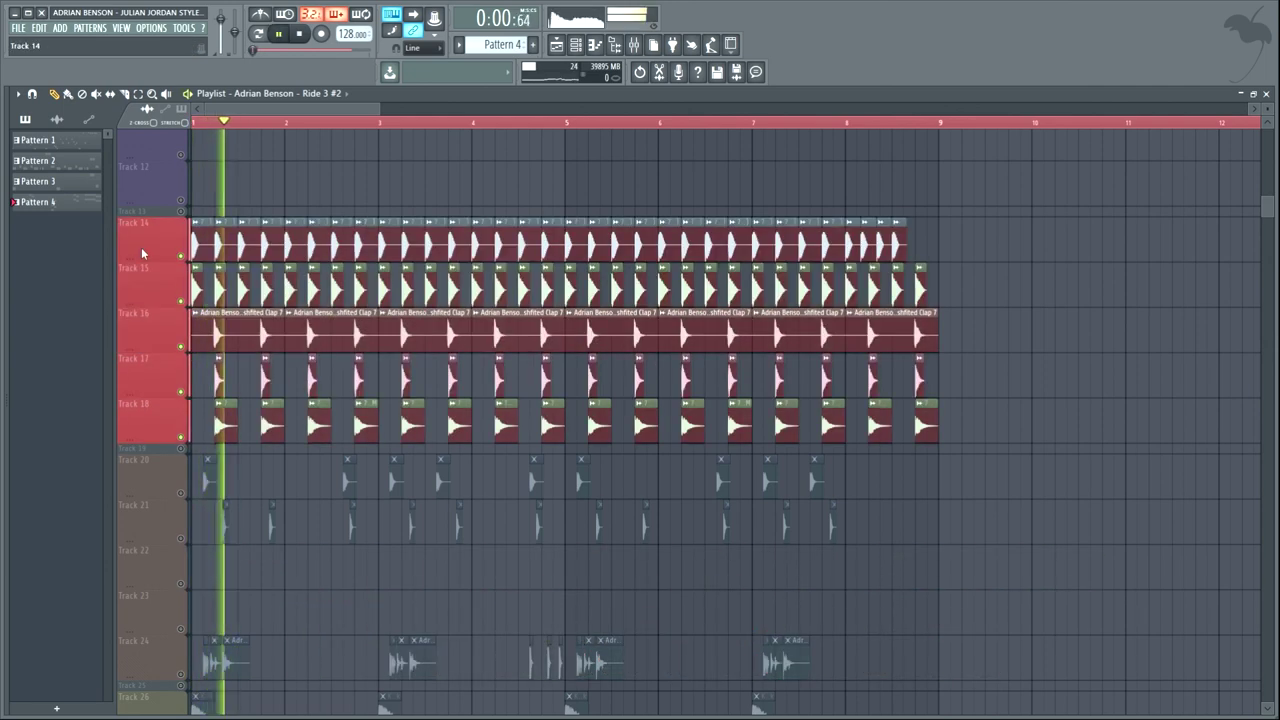
key(space)
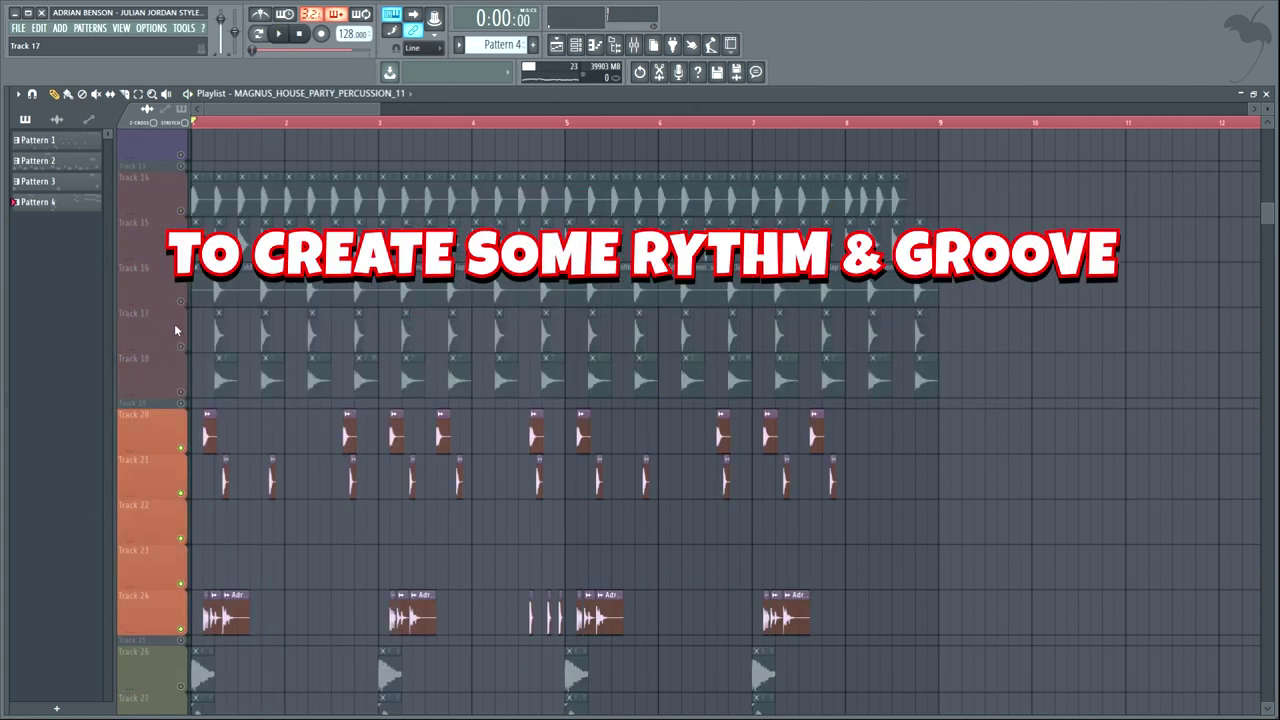
Solo percussion Tracks 20, 21 and 24 during playback, ending with stab Track 26 soloed
right_click(180, 447)
key(space)
right_click(182, 491)
right_click(182, 628)
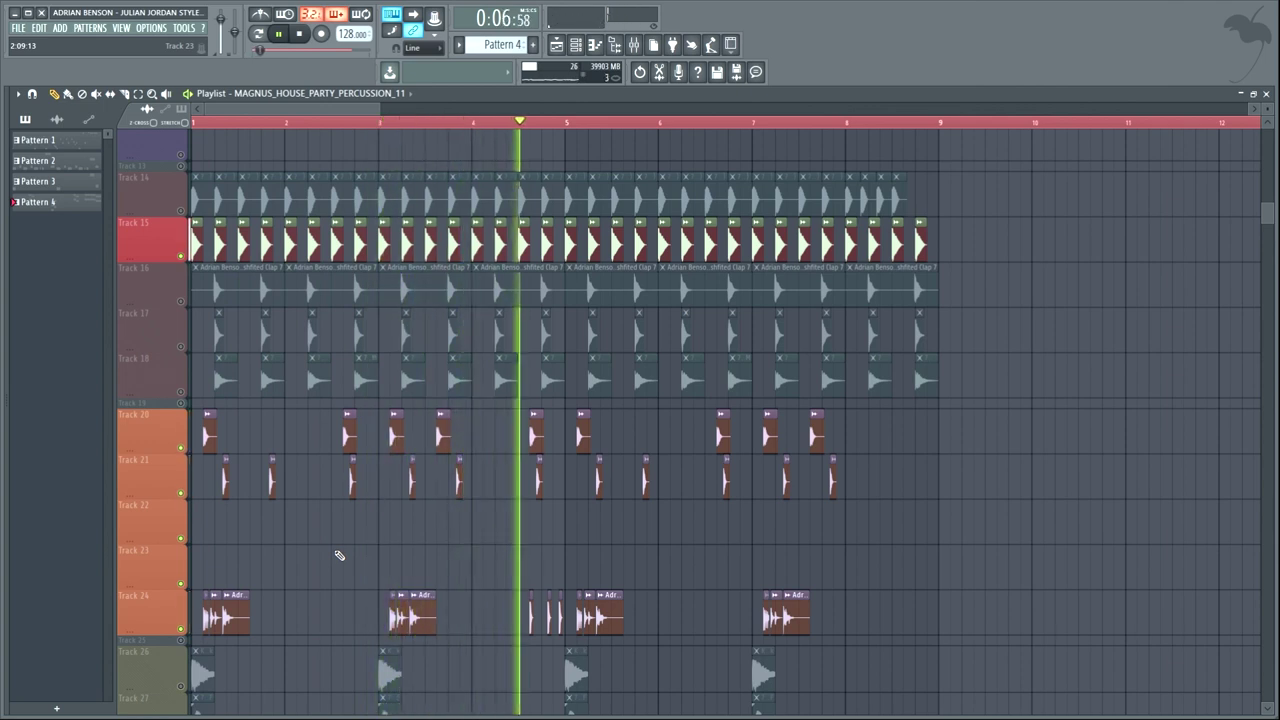
ctrl+click(181, 370)
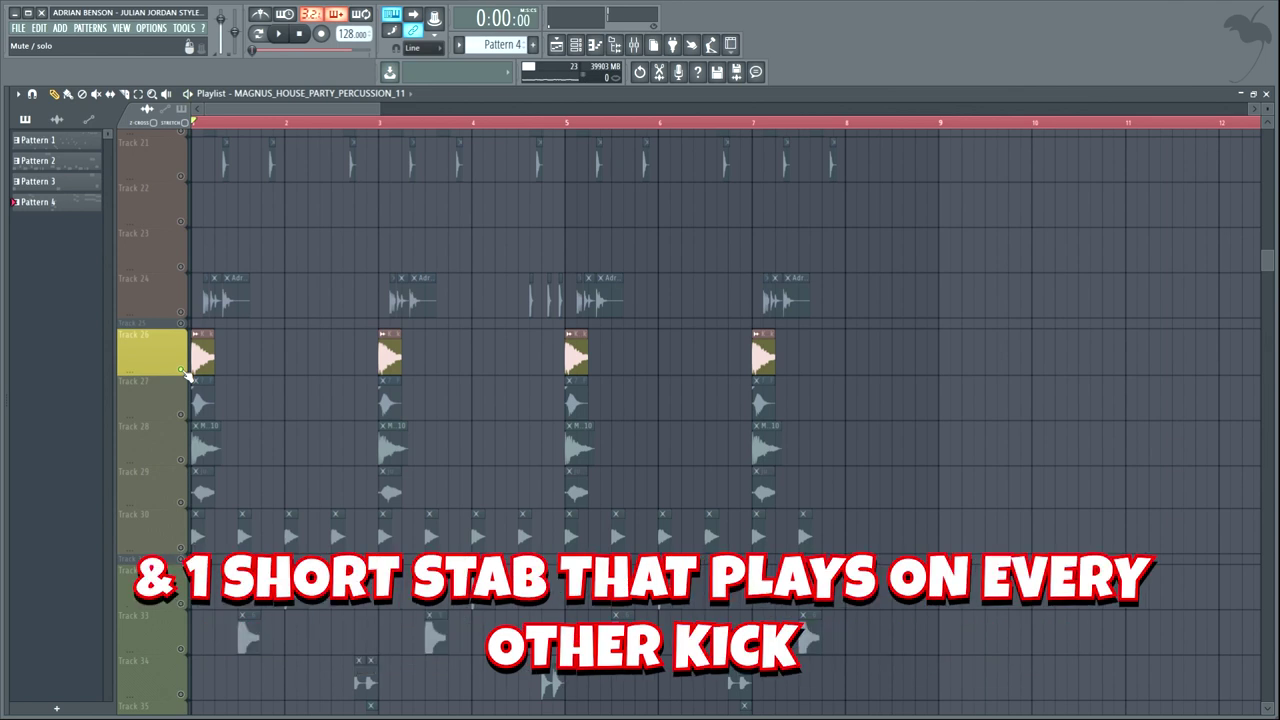
Play the drop and solo stab Tracks 27, 28, 29 and 30 one after another
key(space)
ctrl+click(182, 414)
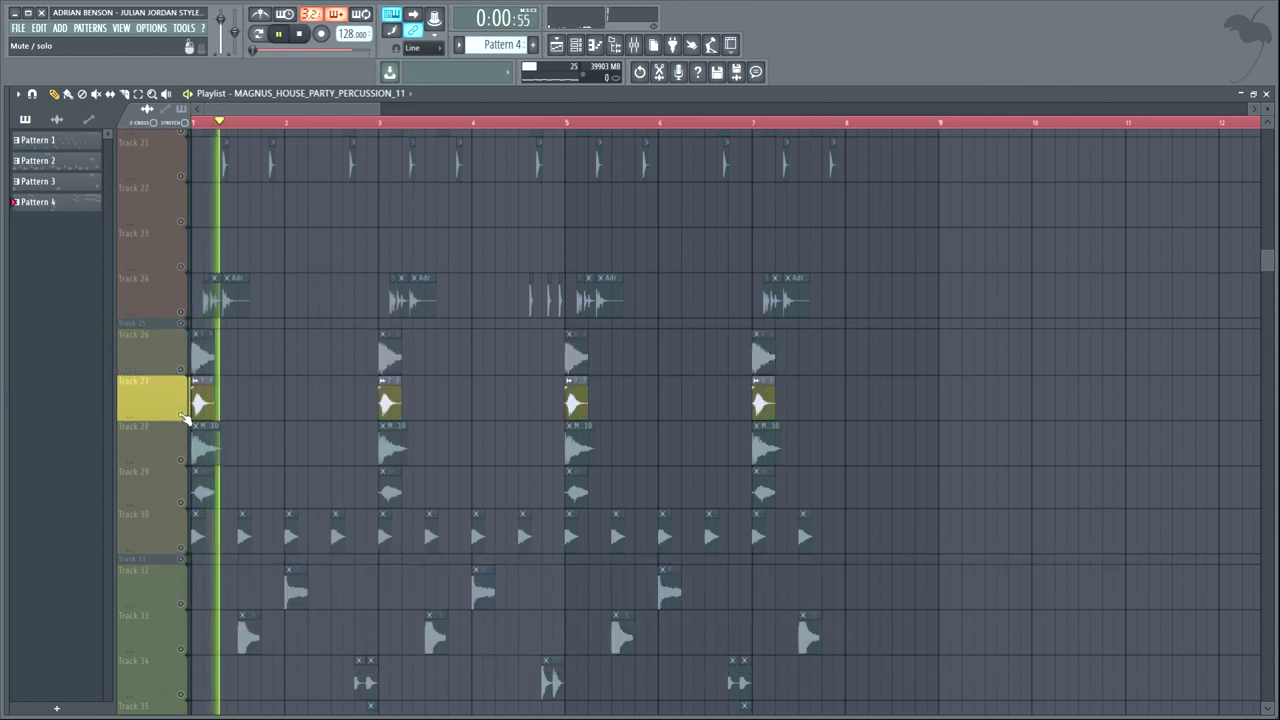
ctrl+click(182, 460)
ctrl+click(182, 504)
ctrl+click(182, 548)
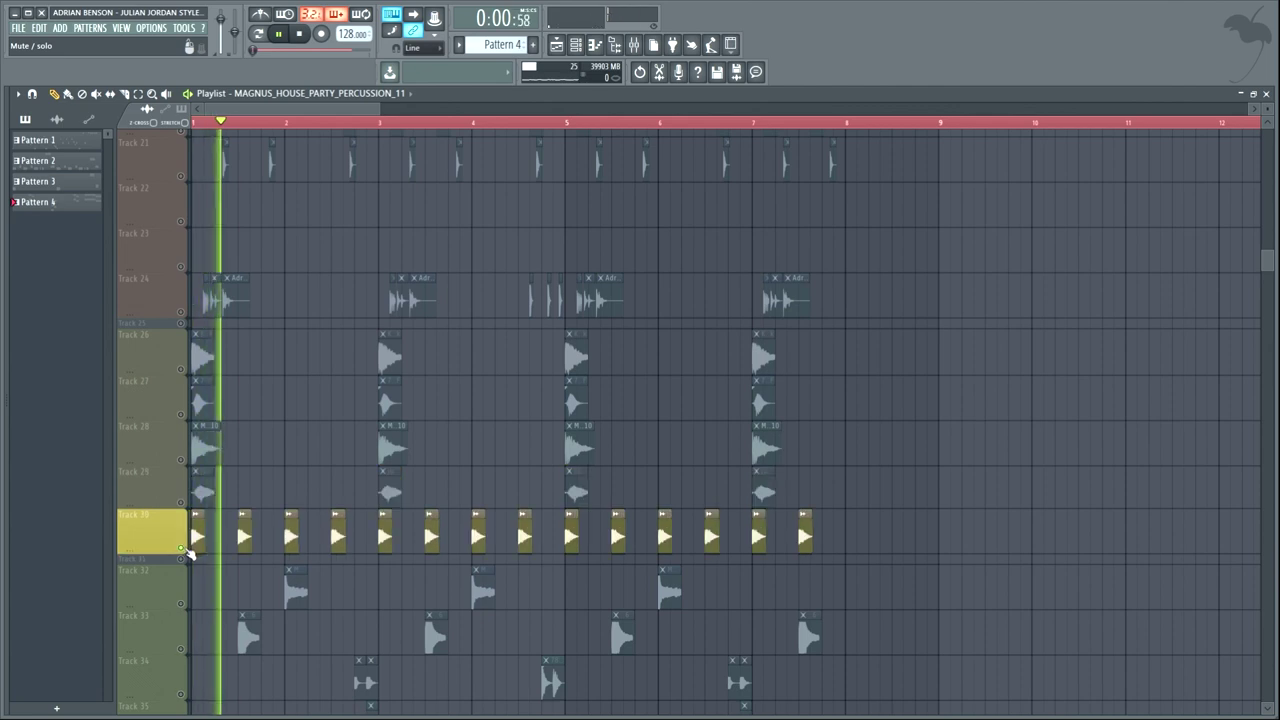
scroll(190, 553, down, 1)
drag(182, 503, 182, 322)
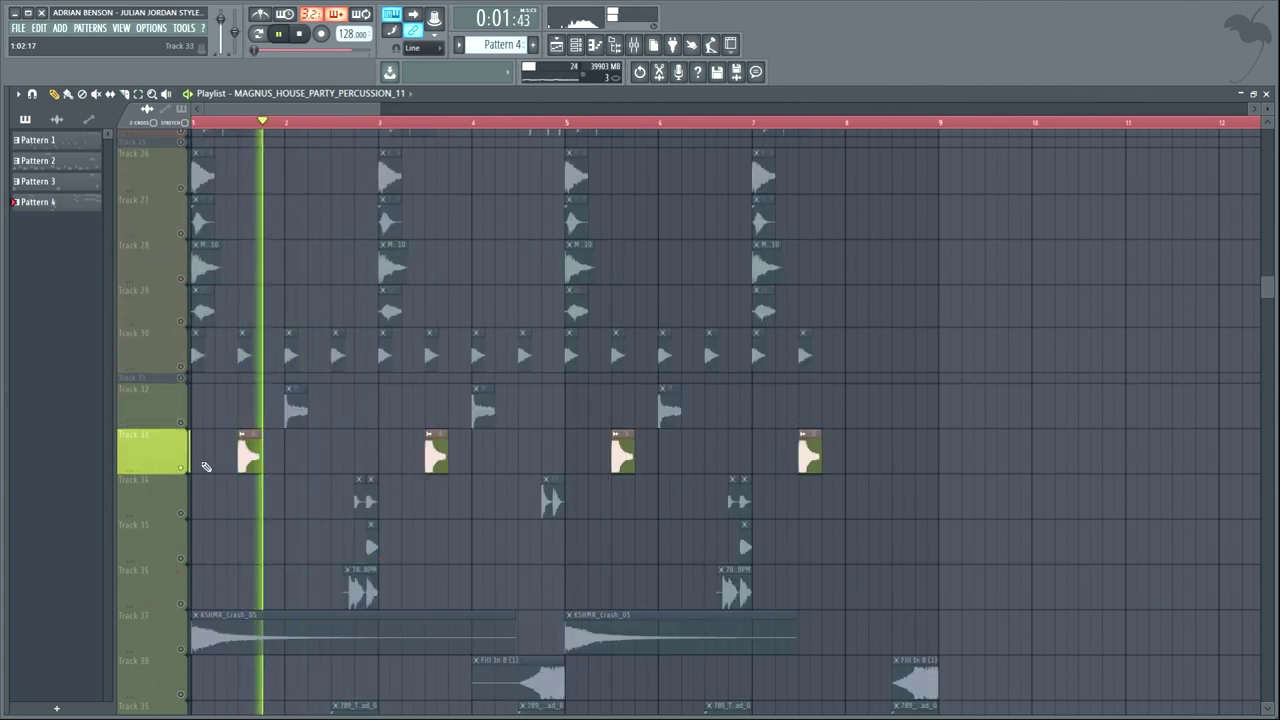
Solo Tracks 34–36, the Track 37 crash, Fill In 8 riser, Track 39, then Tracks 42–44
right_click(190, 513)
right_click(190, 558)
right_click(190, 604)
right_click(188, 512)
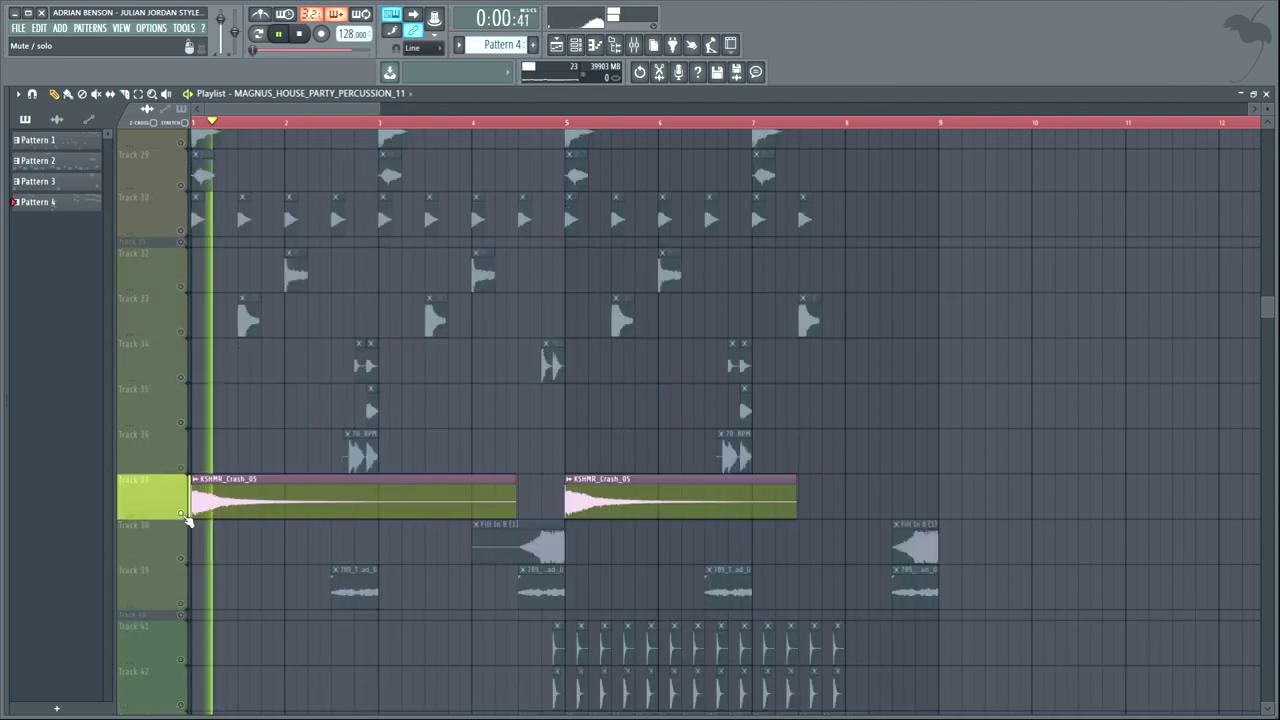
right_click(185, 560)
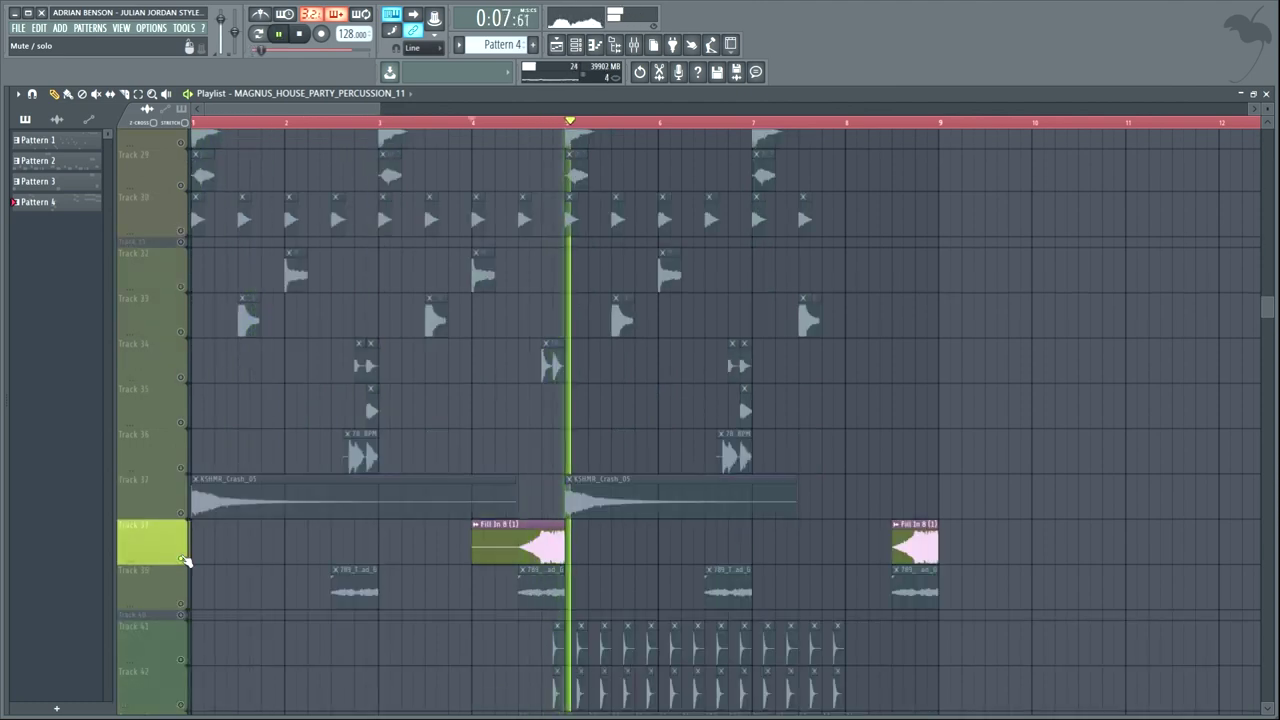
right_click(186, 600)
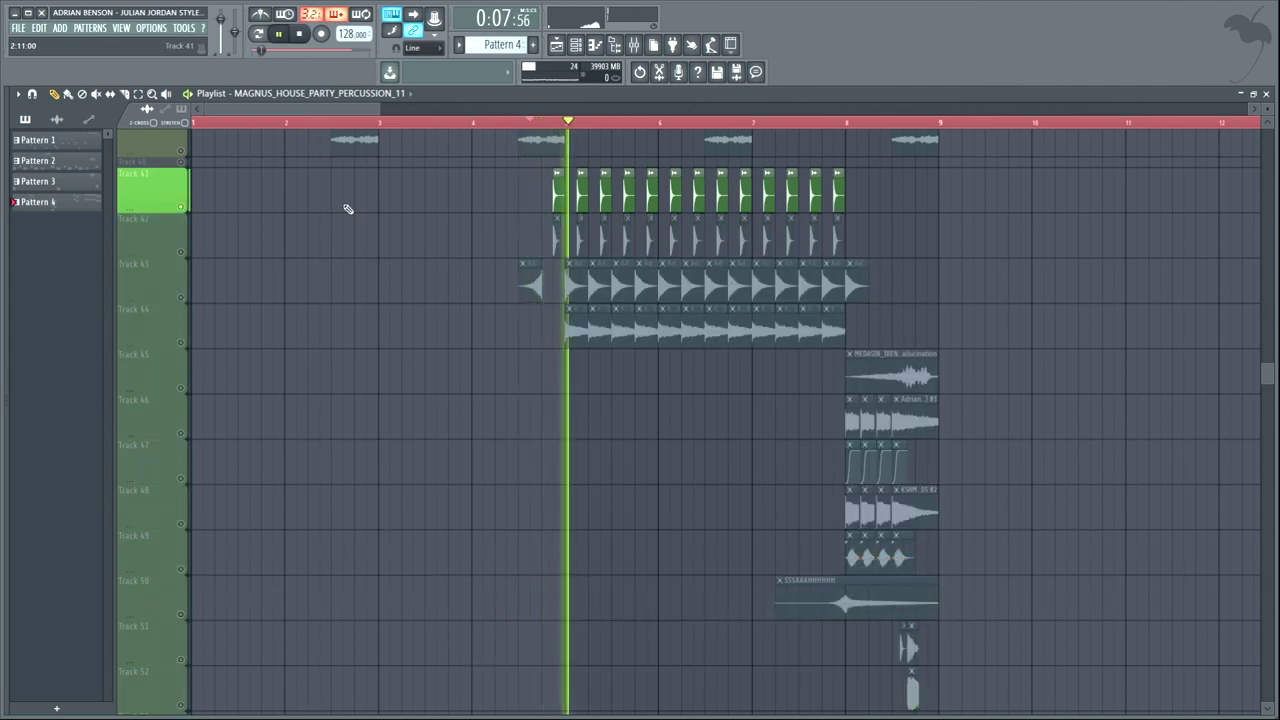
right_click(182, 253)
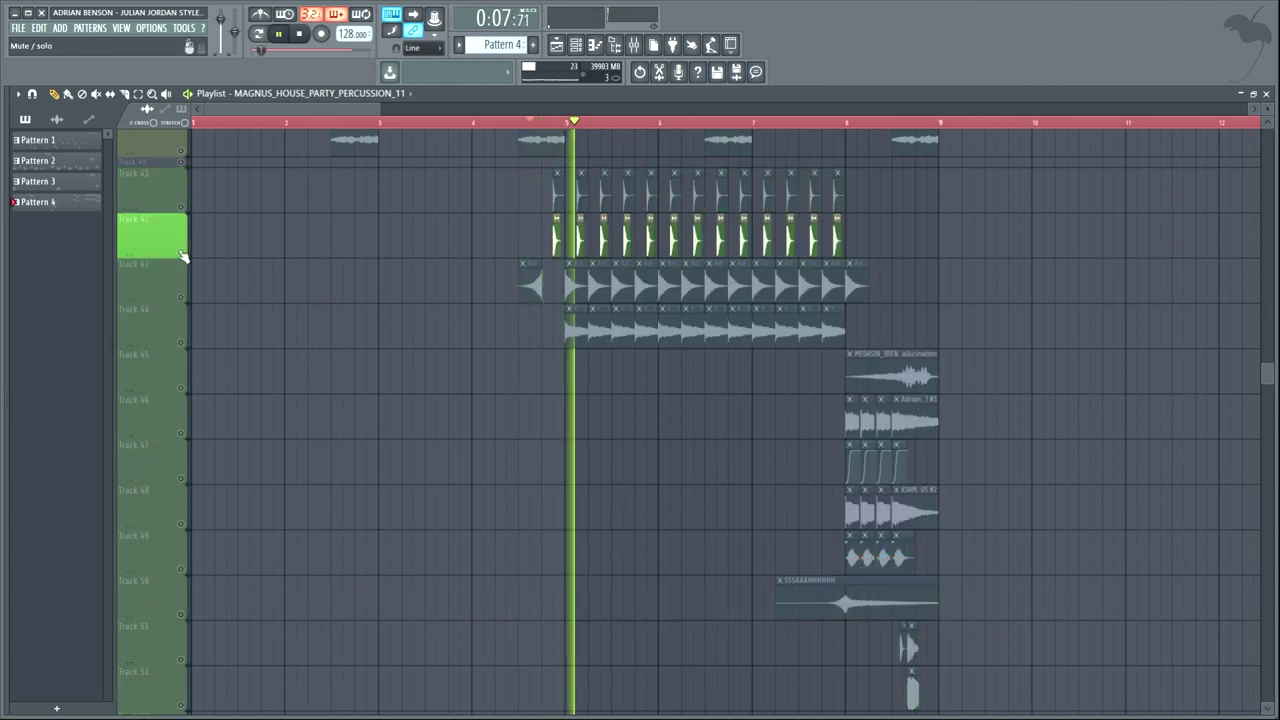
right_click(184, 298)
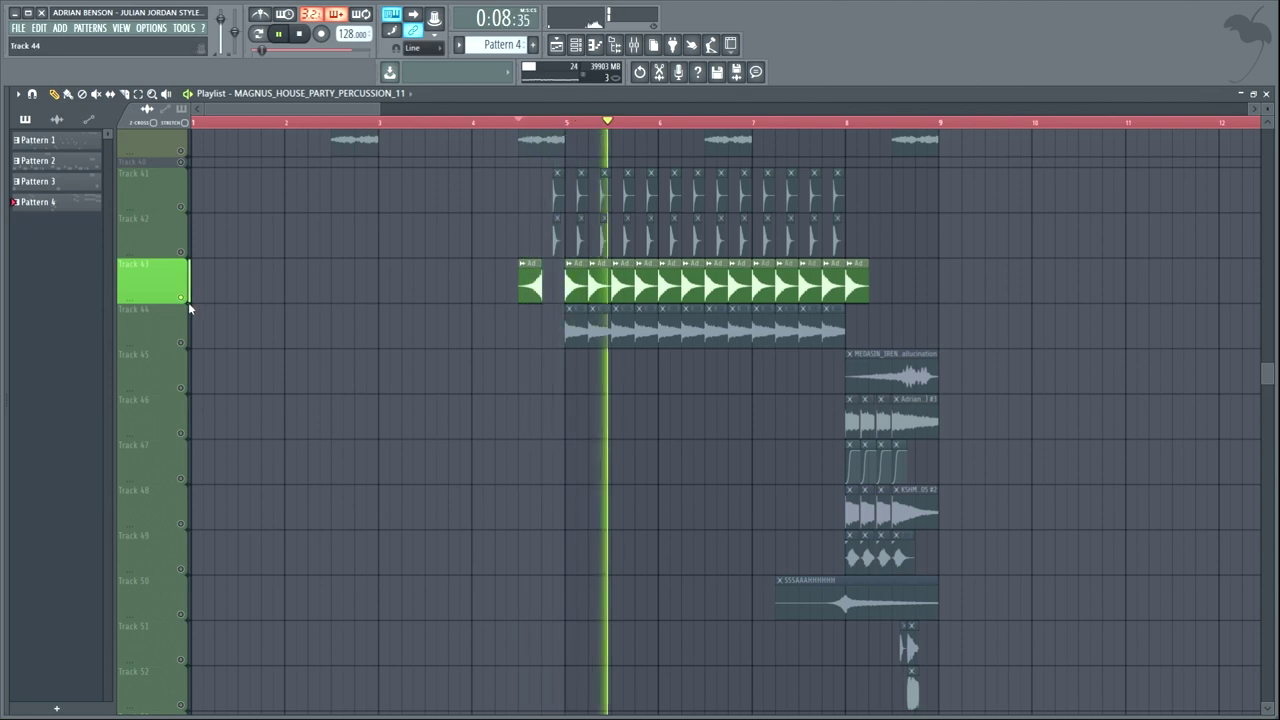
right_click(188, 342)
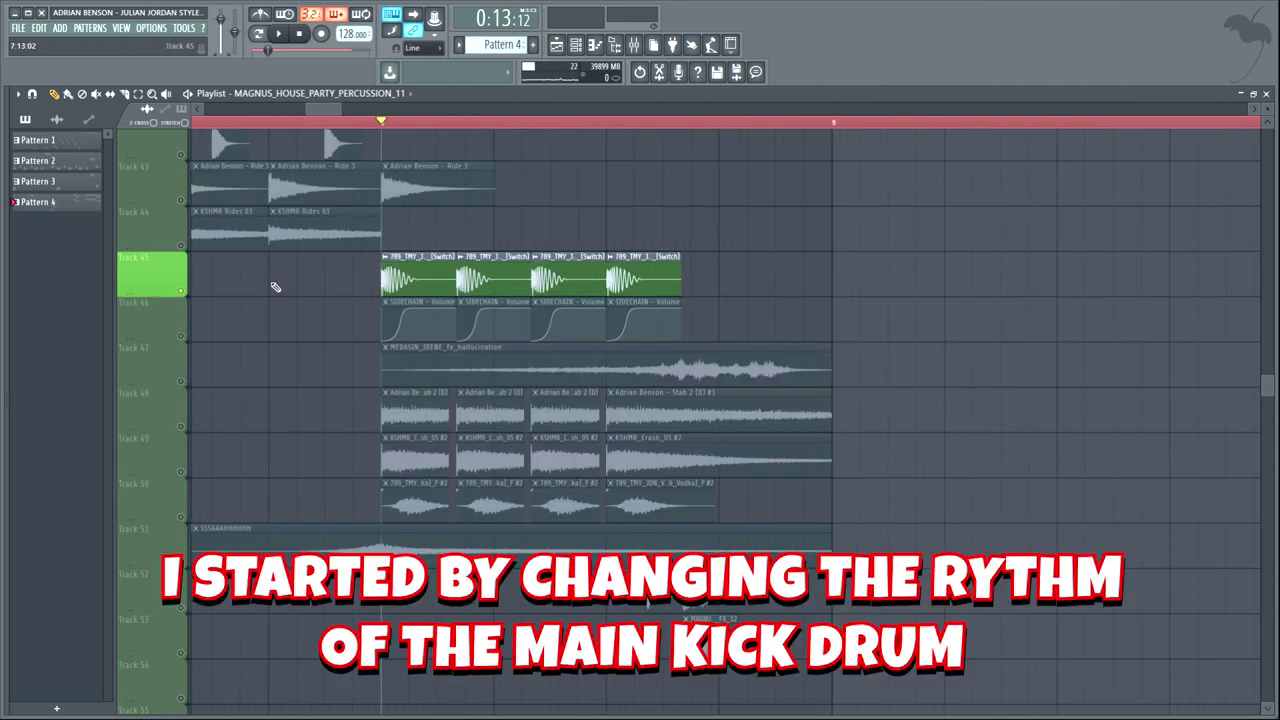
key(space)
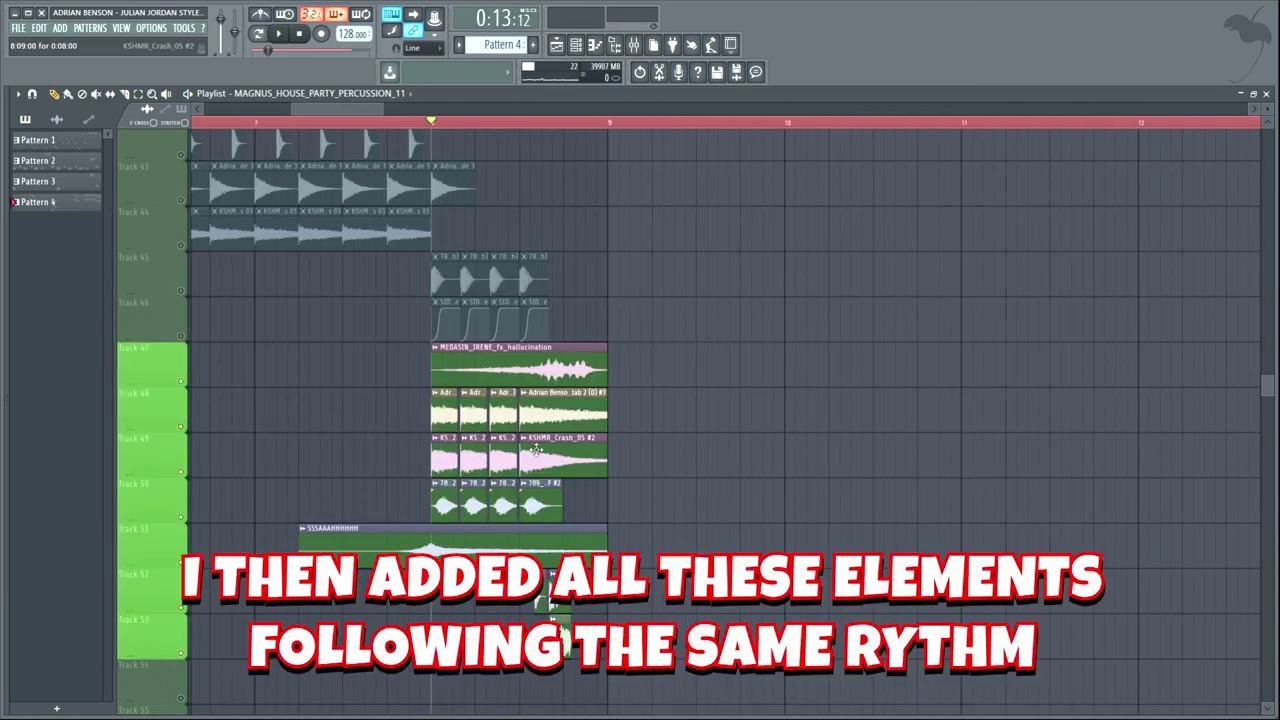
ctrl+click(186, 383)
key(space)
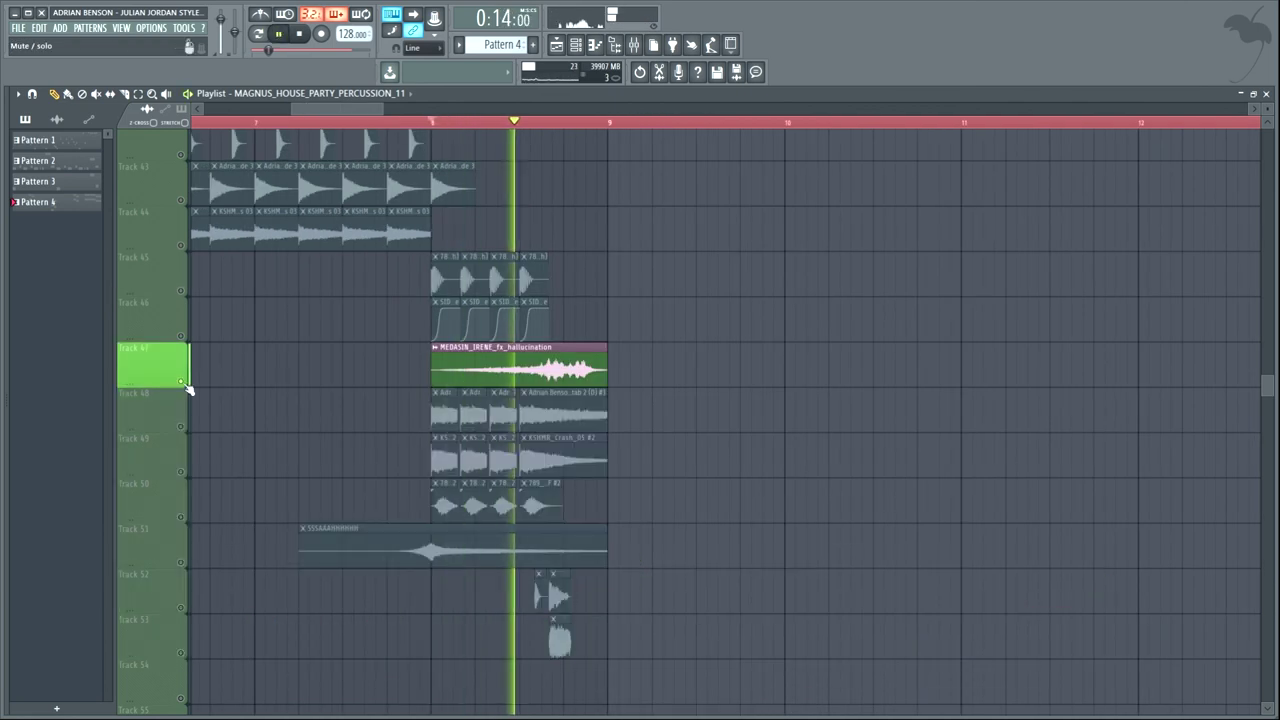
ctrl+click(189, 423)
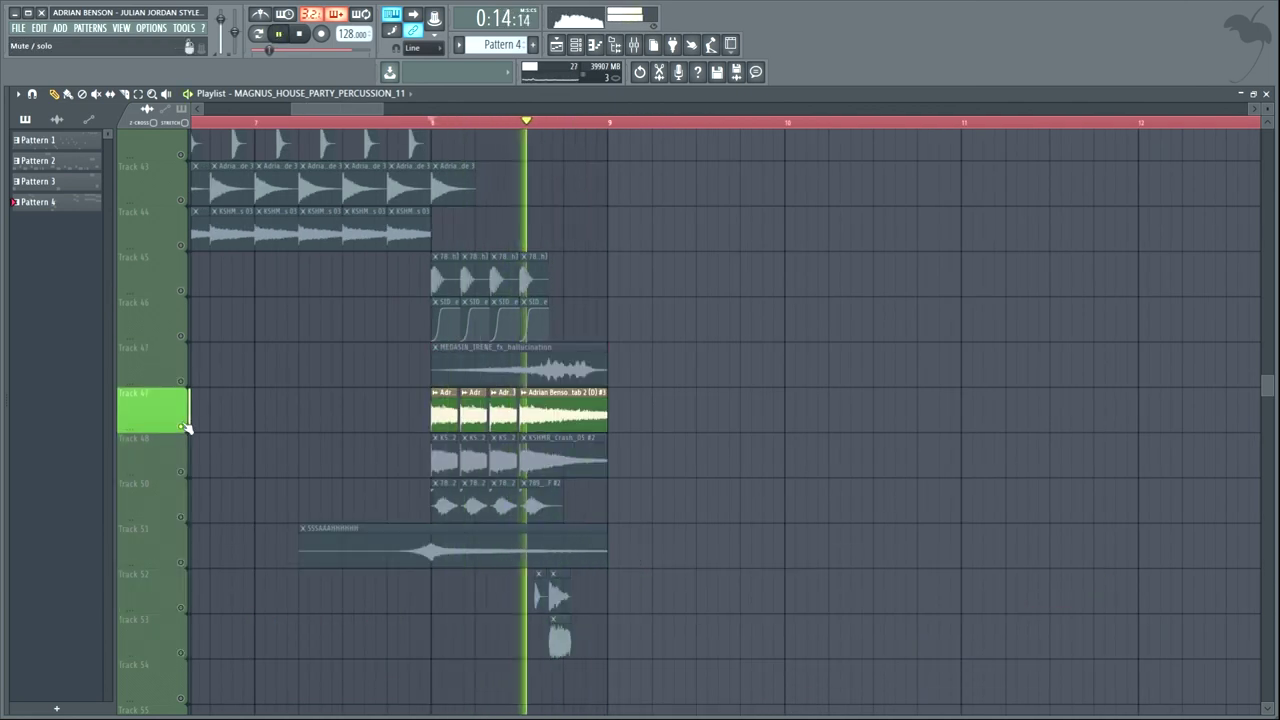
ctrl+click(192, 472)
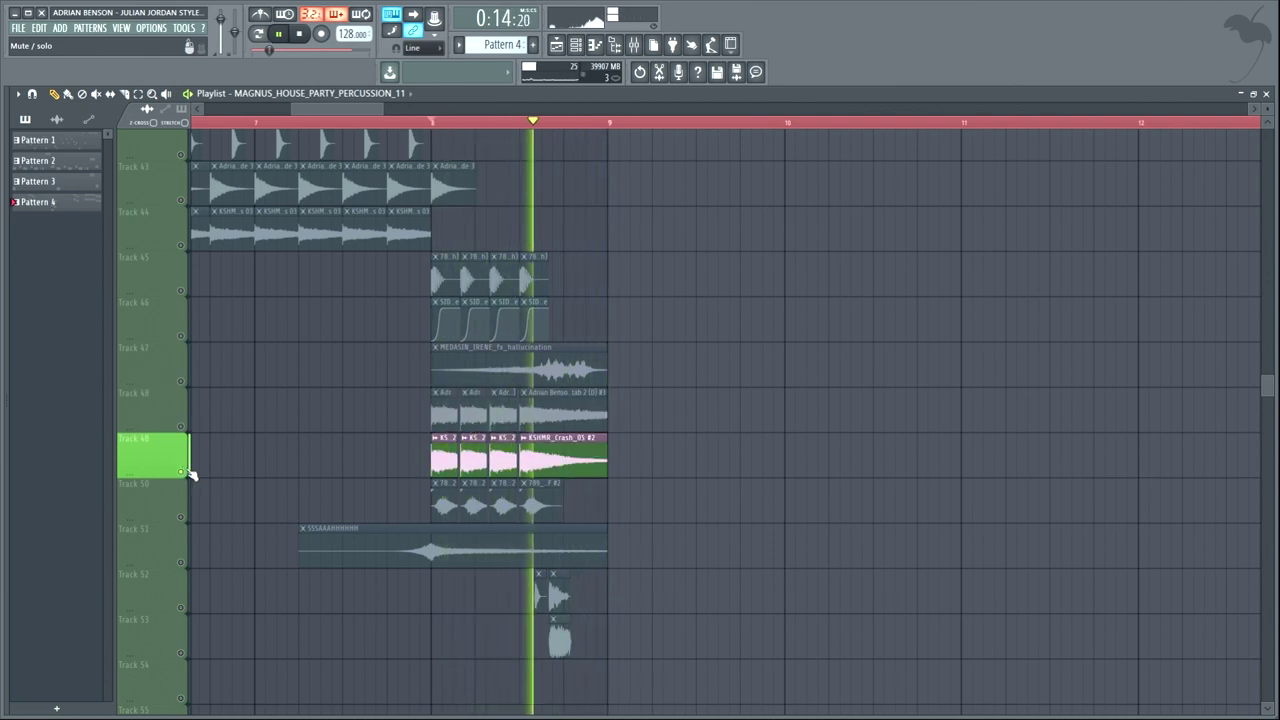
ctrl+click(187, 520)
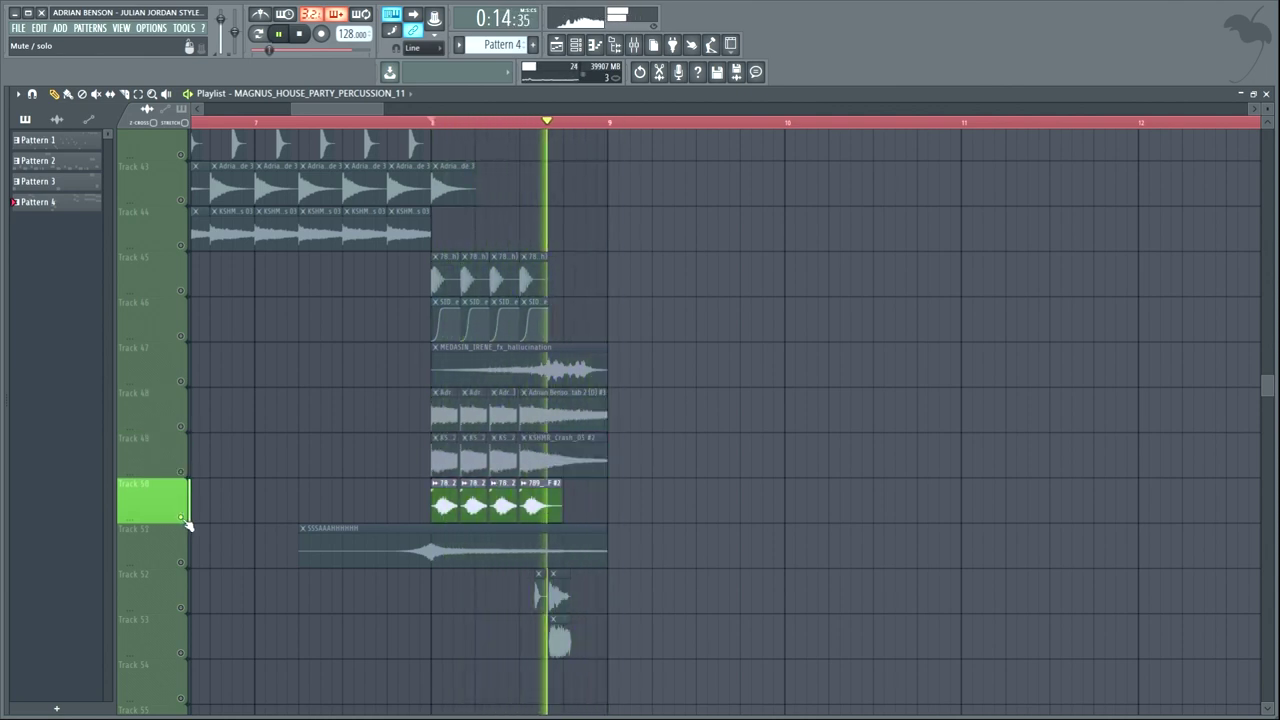
ctrl+click(184, 563)
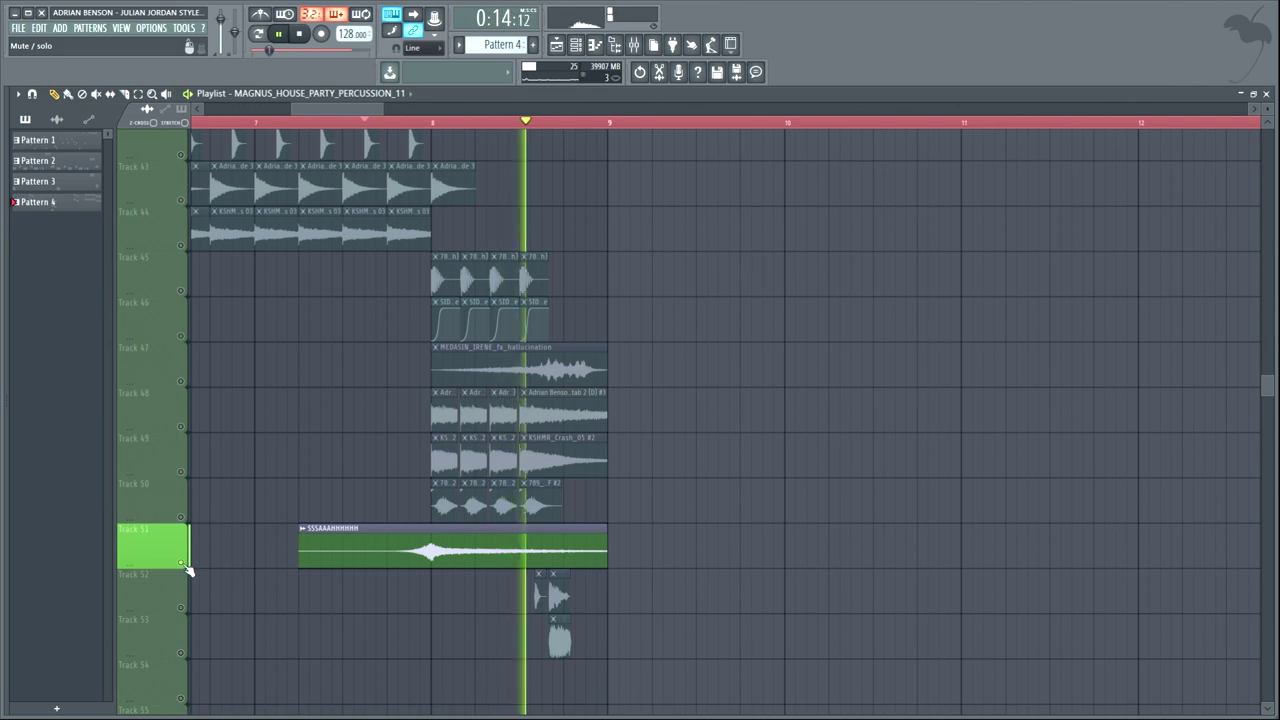
ctrl+click(185, 608)
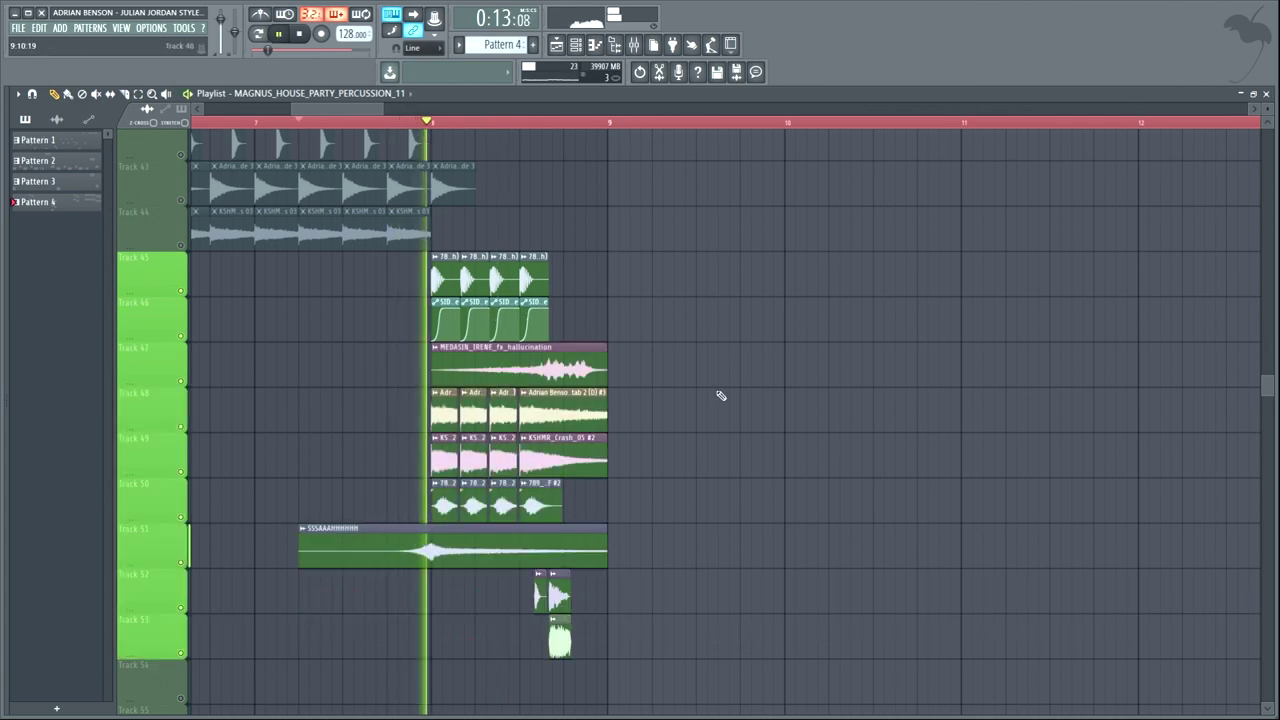
key(space)
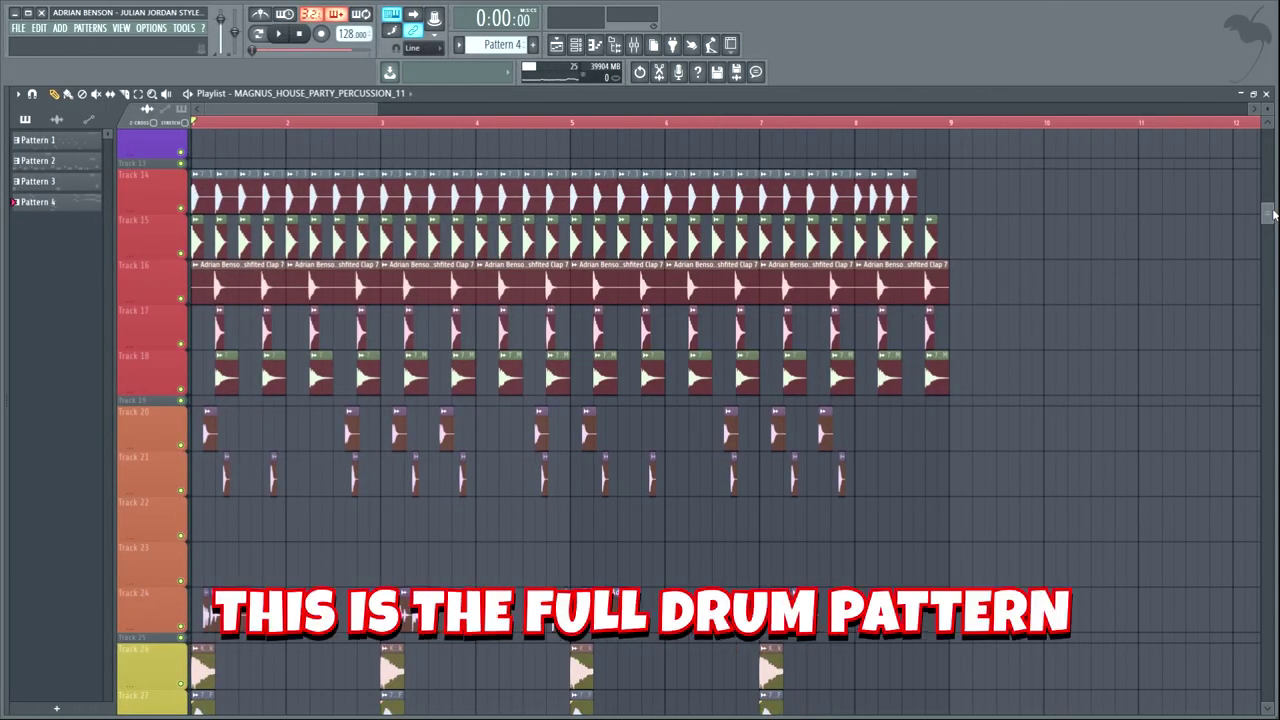
Play the full drum pattern across the Playlist, then play the Serum lead melody
key(space)
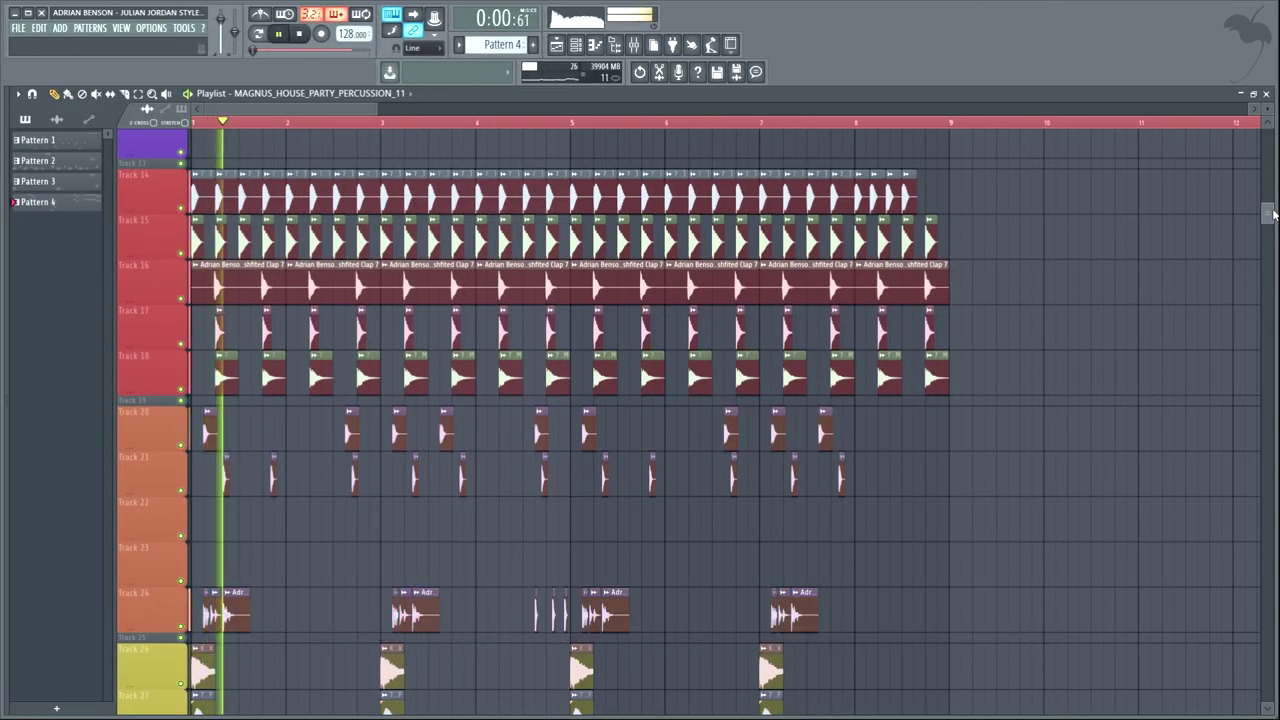
drag(1273, 213, 1267, 334)
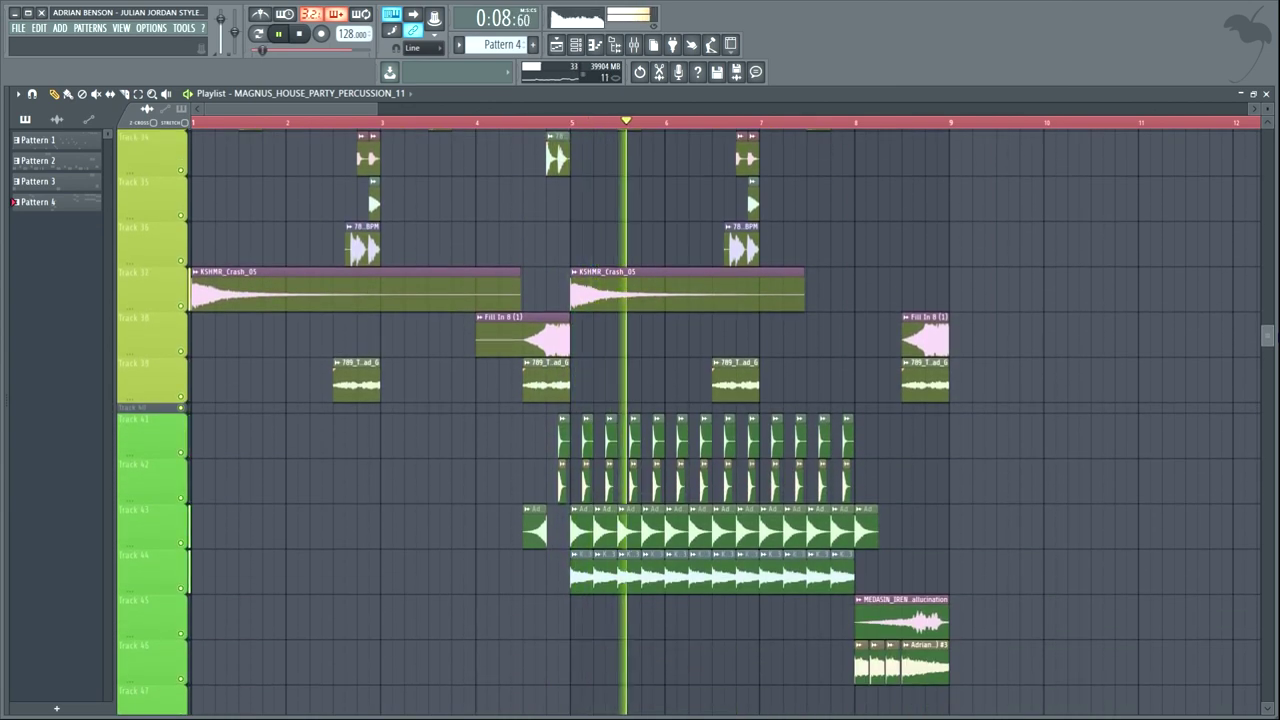
drag(1267, 334, 1267, 388)
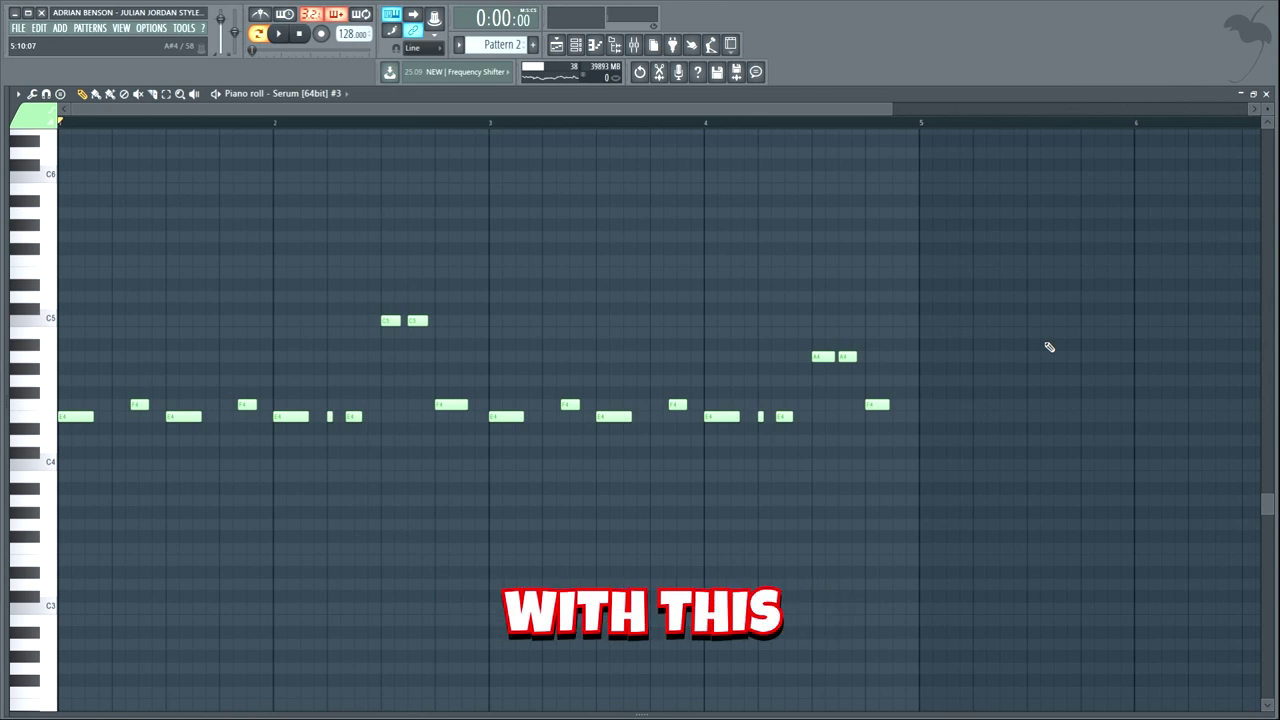
key(space)
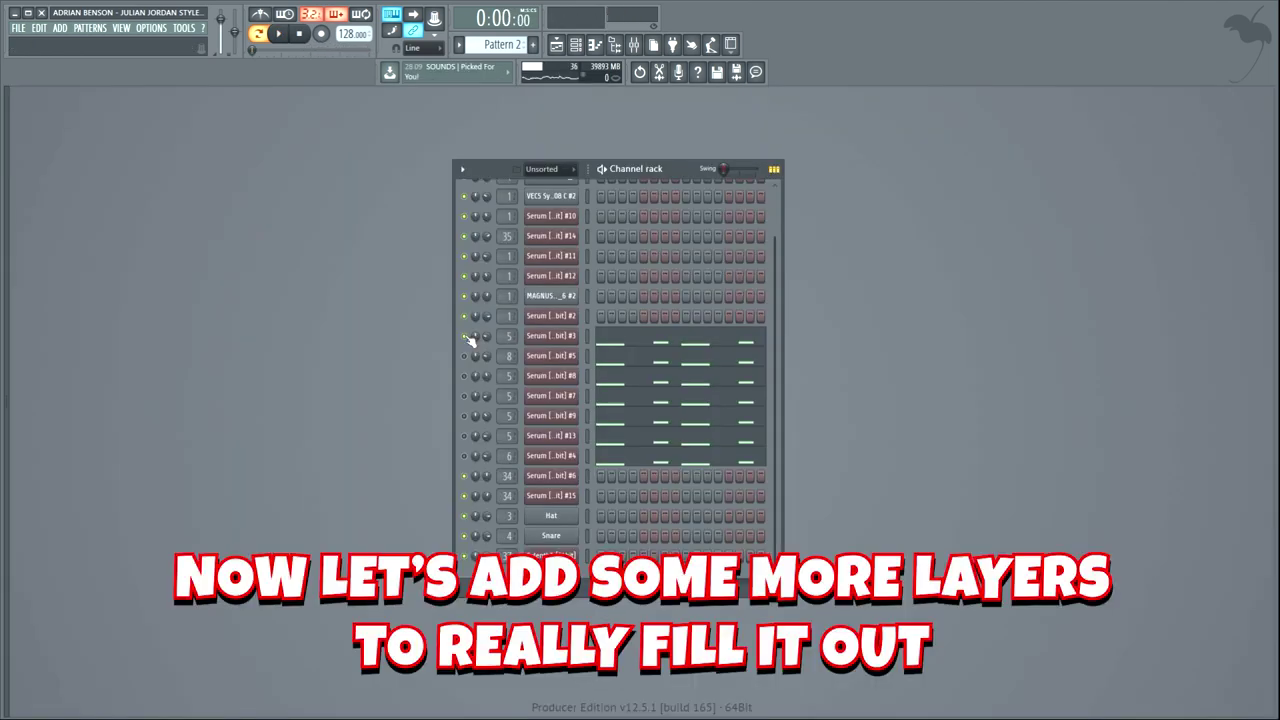
Play the layered Serum pattern in the Channel rack
key(space)
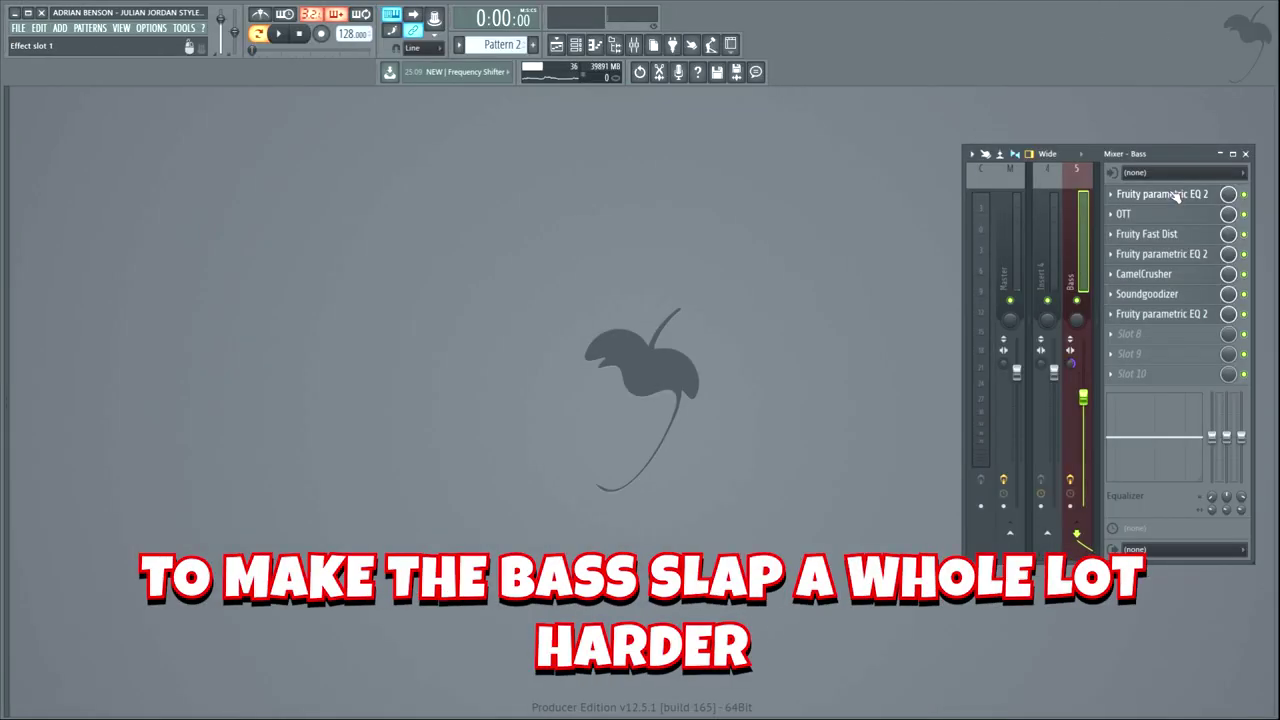
Open each Bass insert effect in turn: EQ, OTT, Fast Dist, EQ, CamelCrusher, Soundgoodizer, final EQ
click(1177, 196)
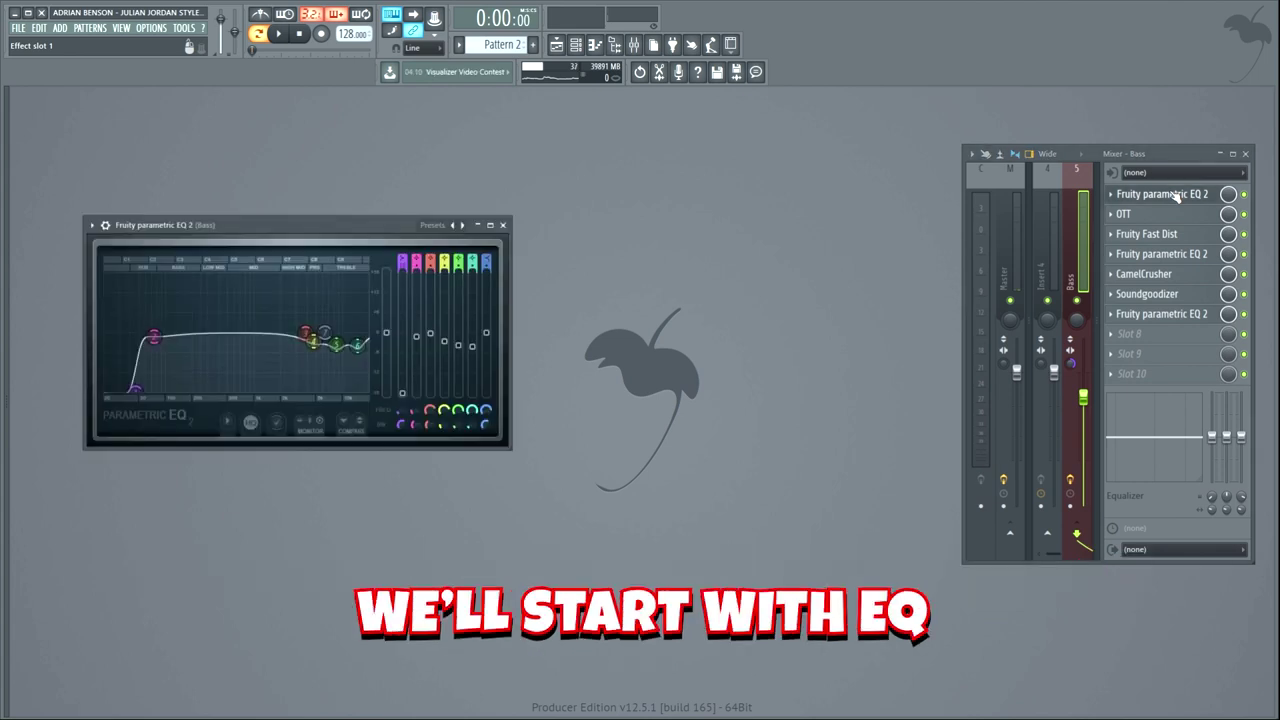
click(1178, 215)
click(1180, 234)
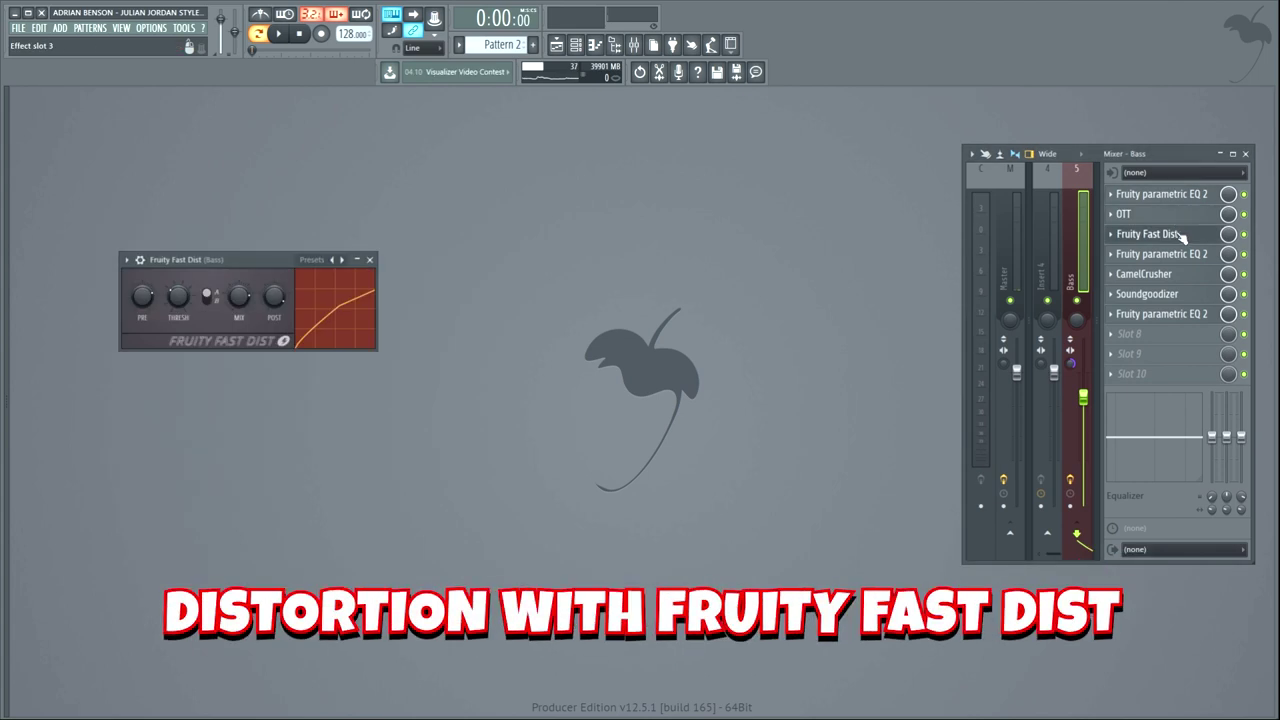
click(1192, 255)
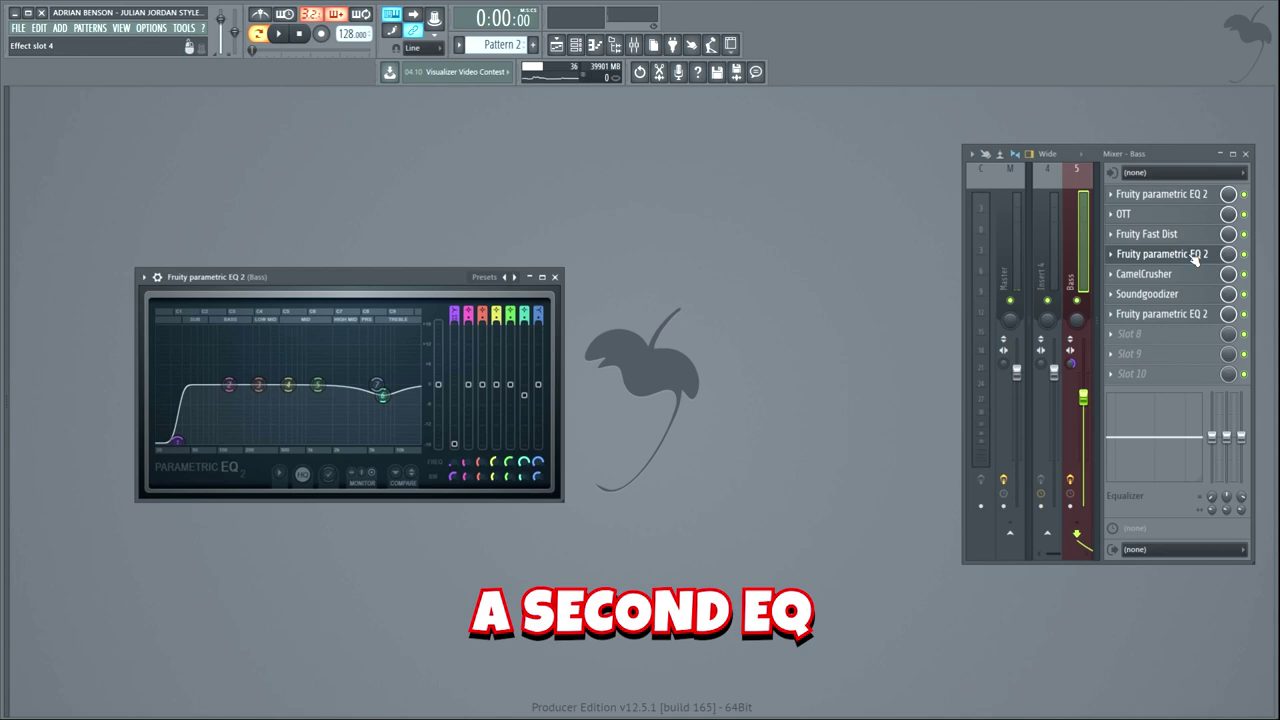
click(1198, 275)
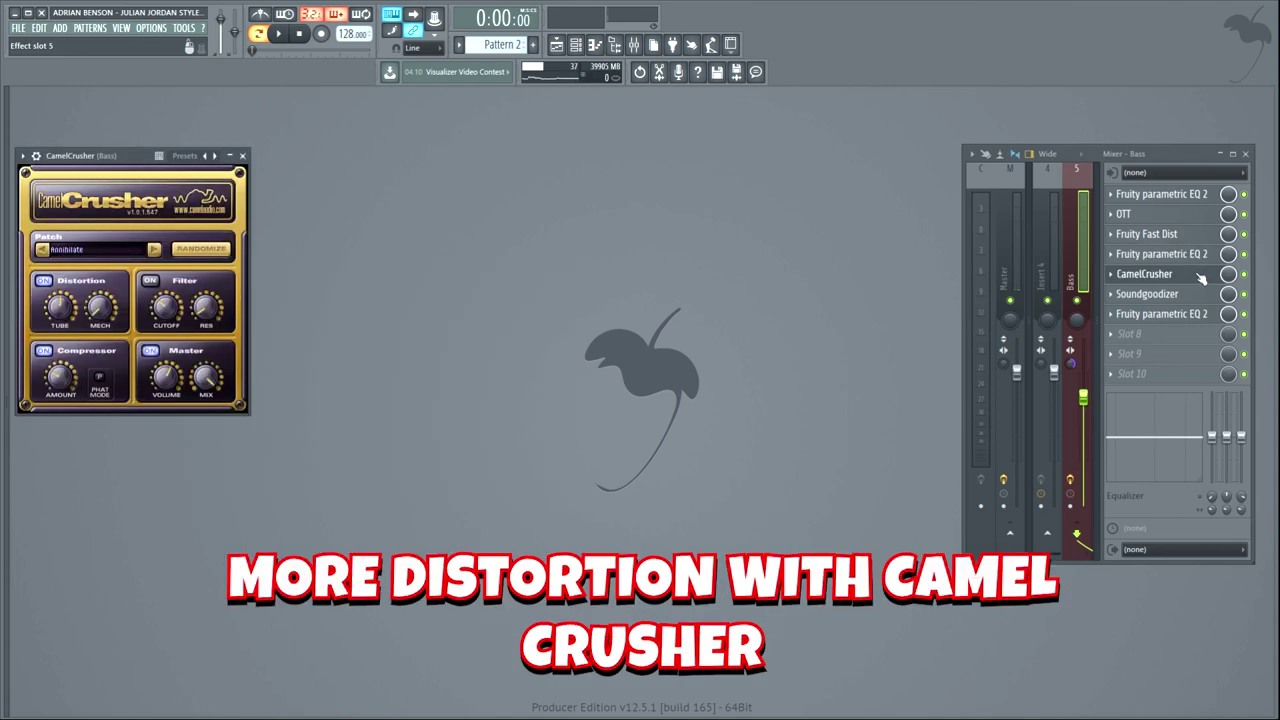
click(1209, 295)
click(1209, 315)
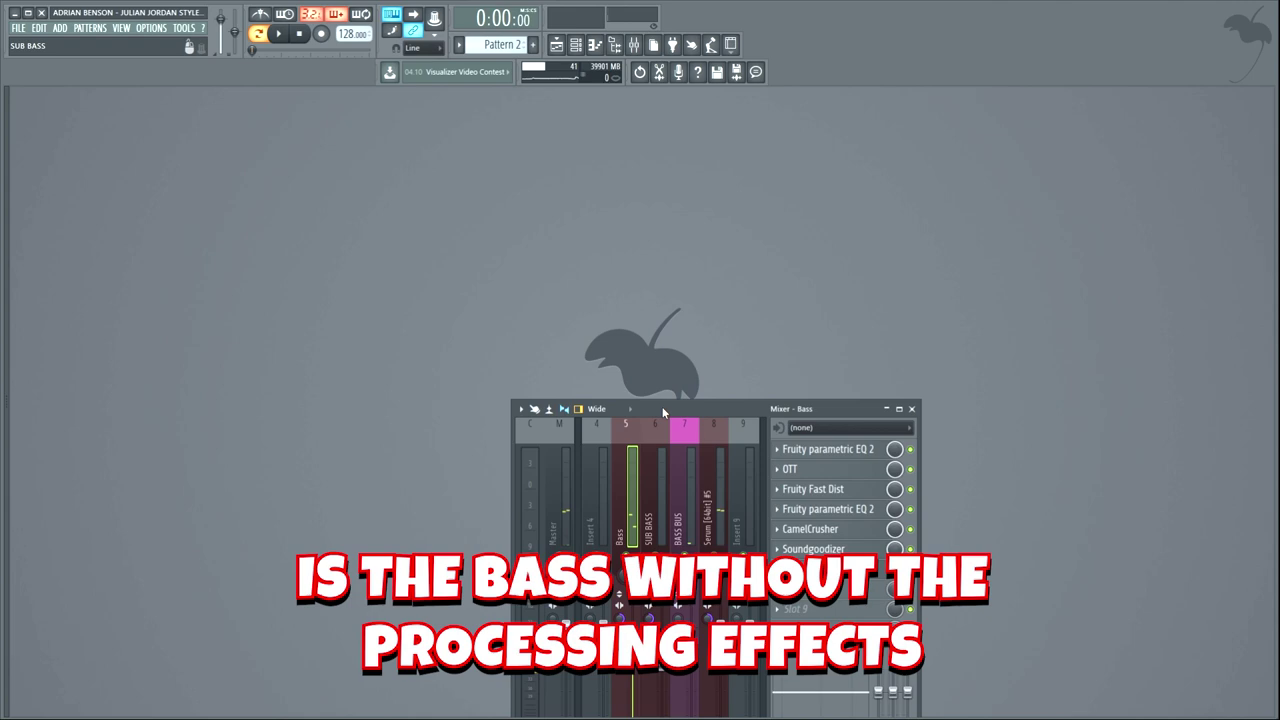
Play the bass to hear its mixer processing, then stop playback
key(space)
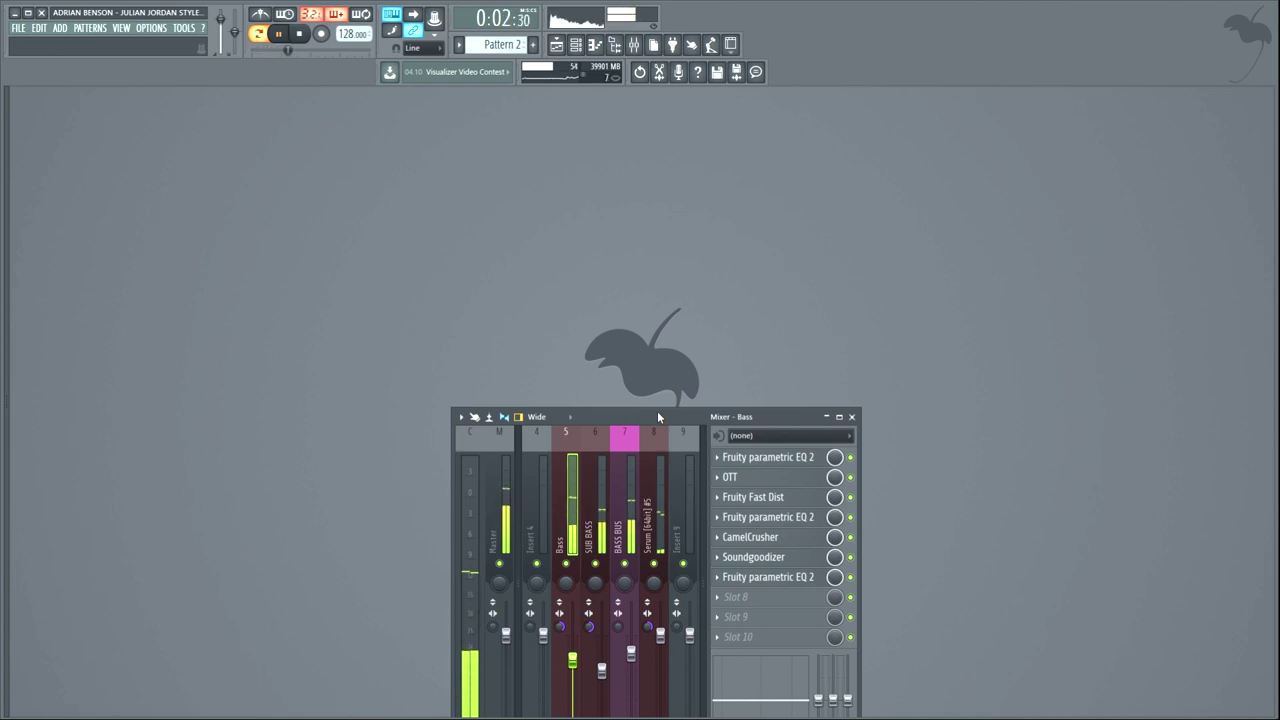
key(space)
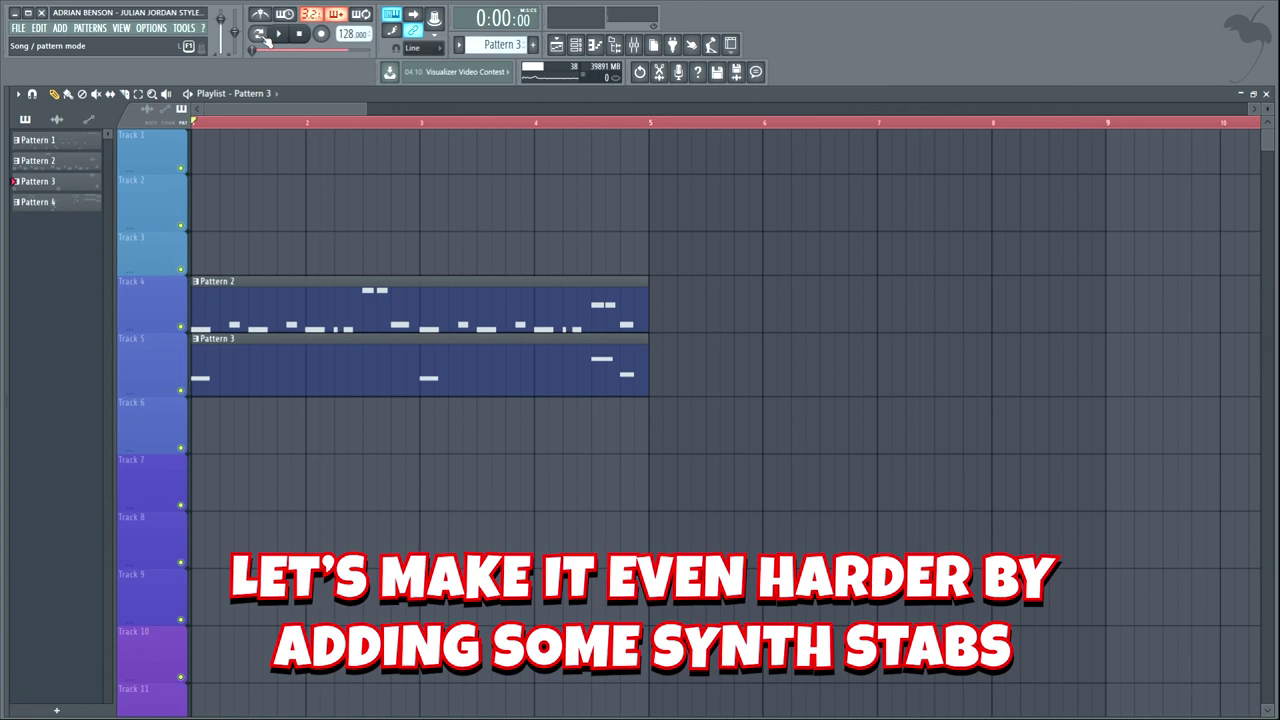
Switch to pattern mode and play the Serum #6 synth stab notes
click(259, 34)
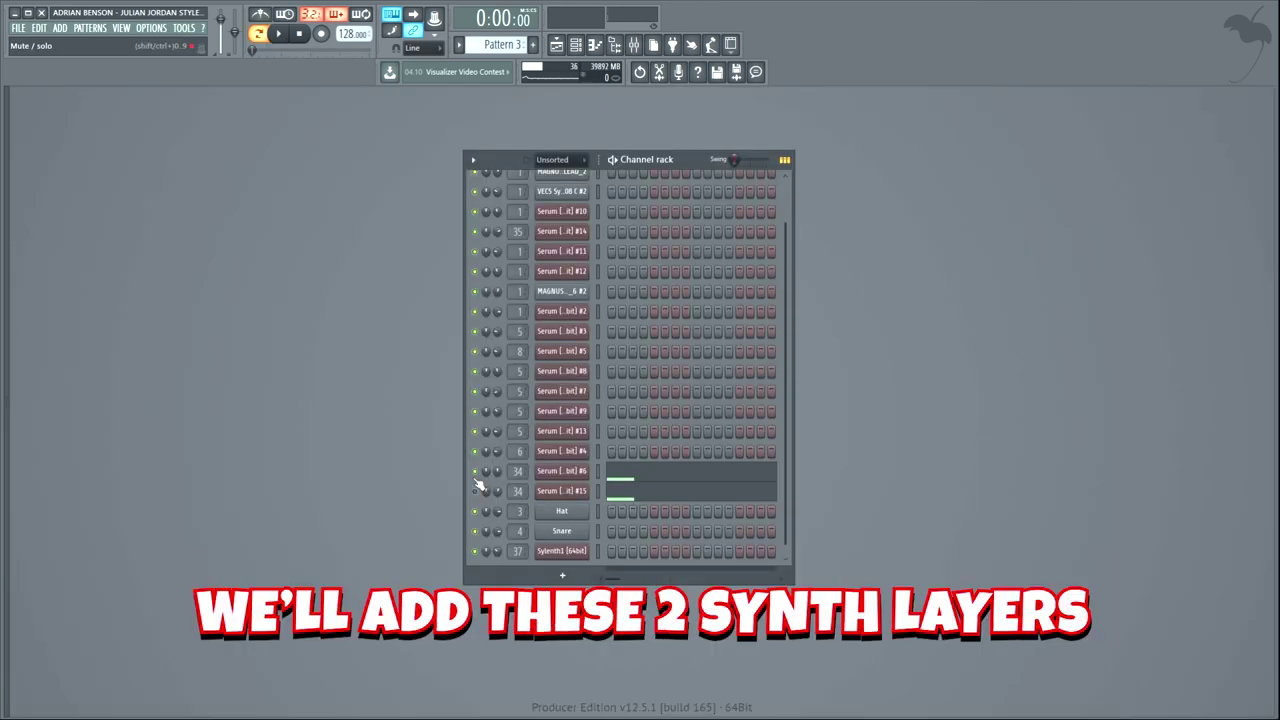
key(space)
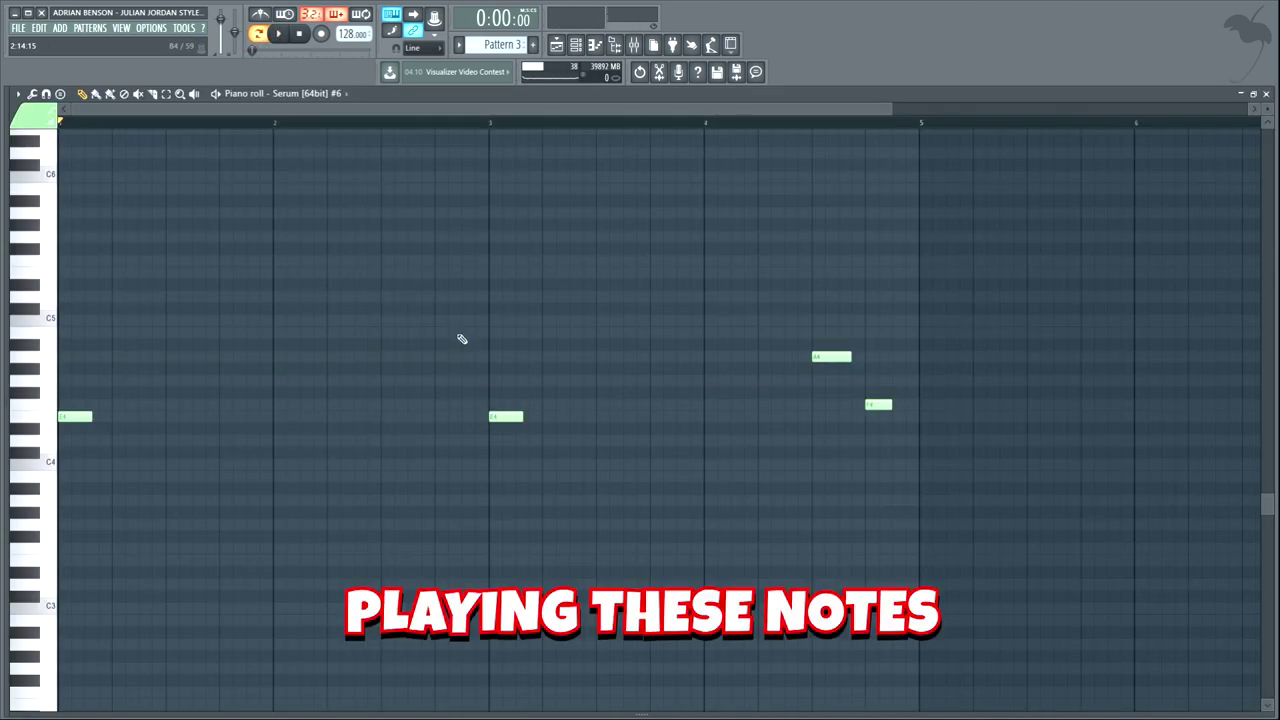
key(space)
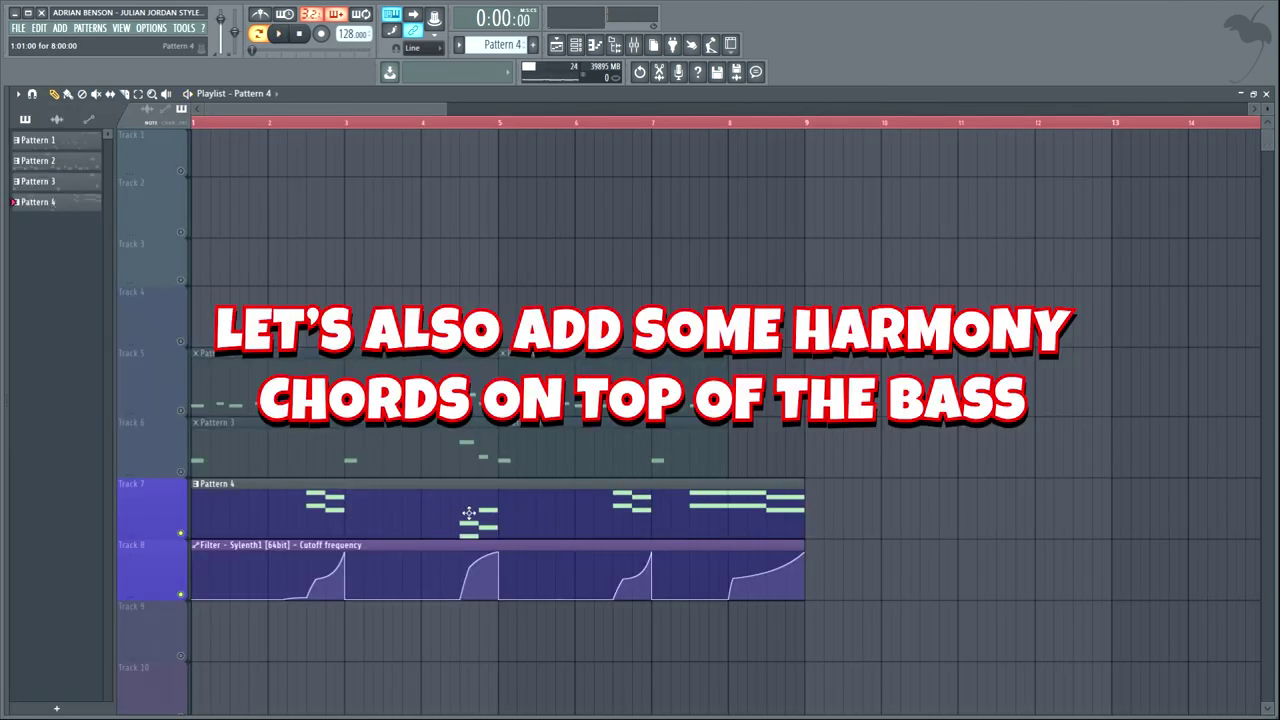
Play the chords with their Sylenth1 cutoff automation, then the full drop arrangement
key(space)
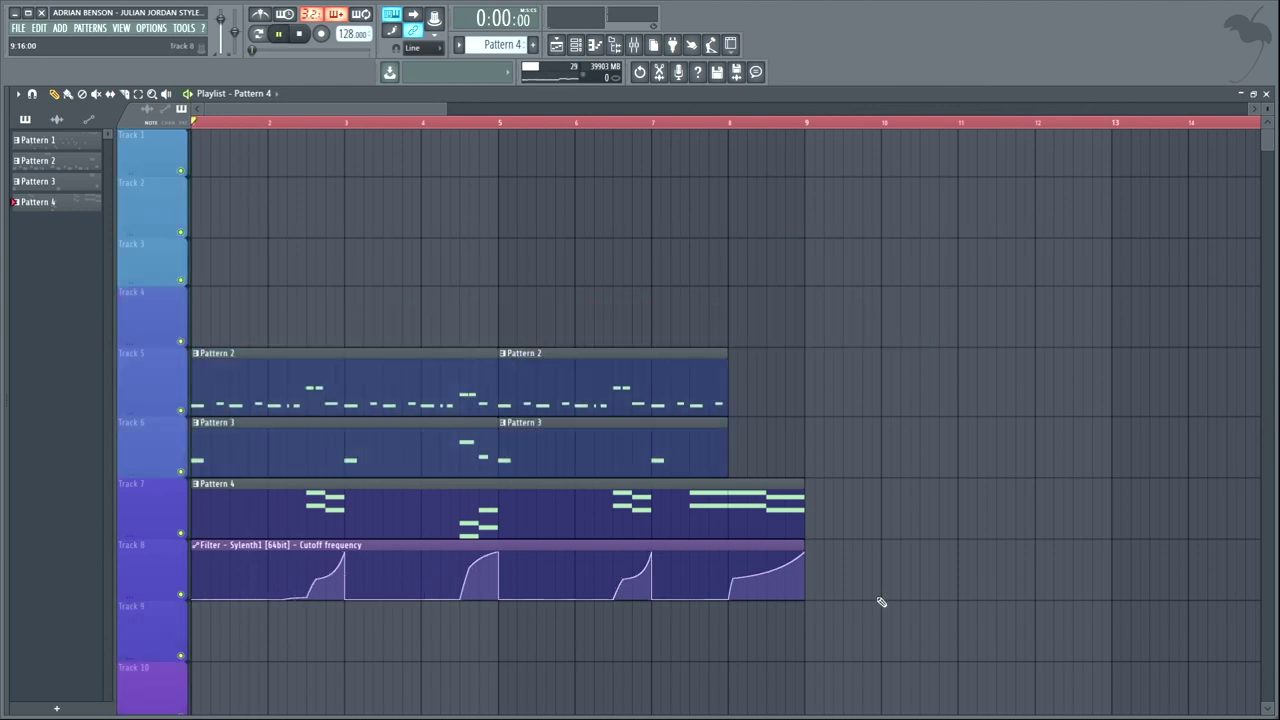
key(space)
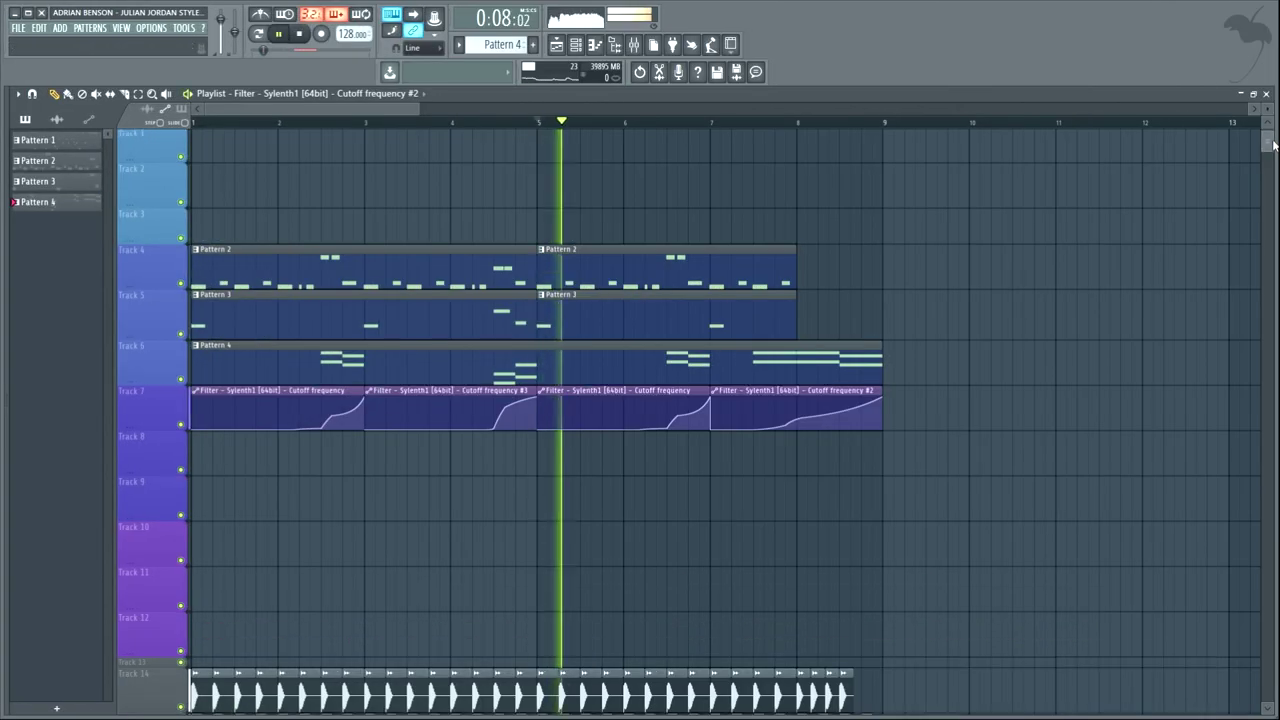
Scroll down through the drum tracks below the drop and back up to the top
scroll(1274, 145, down, 5)
scroll(1274, 180, down, 3)
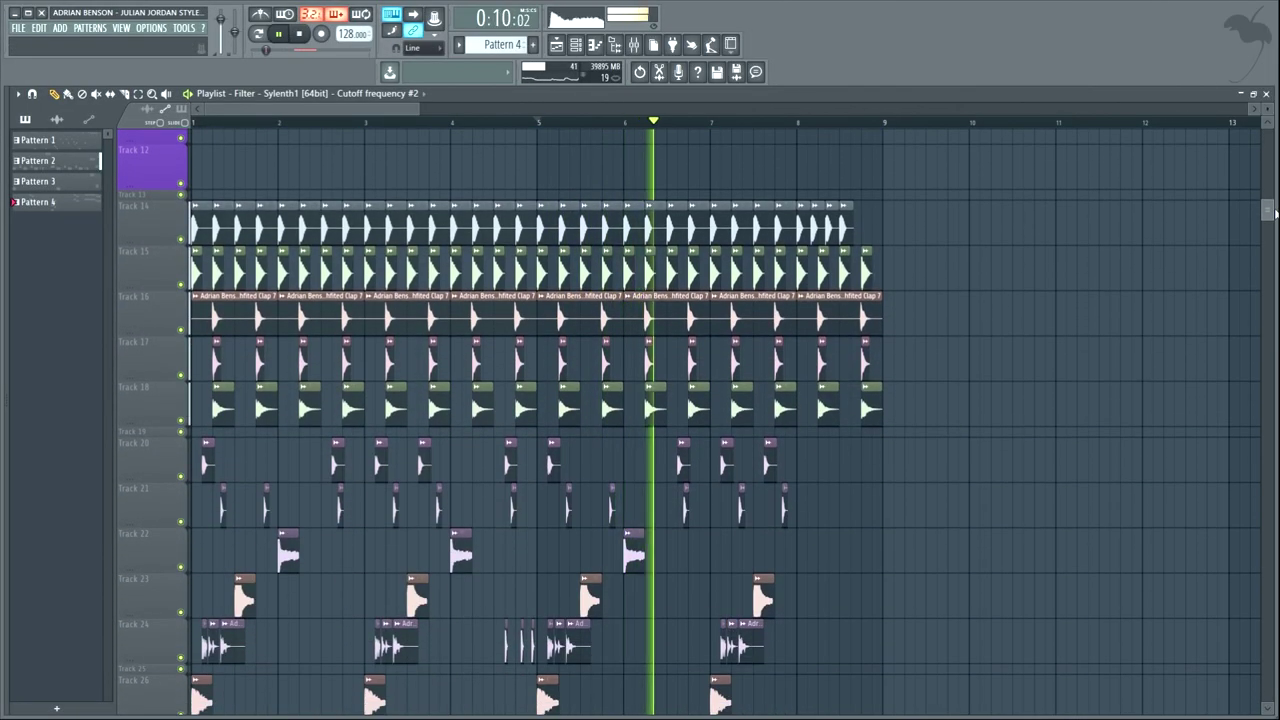
scroll(1274, 180, up, 3)
drag(1274, 180, 1272, 128)
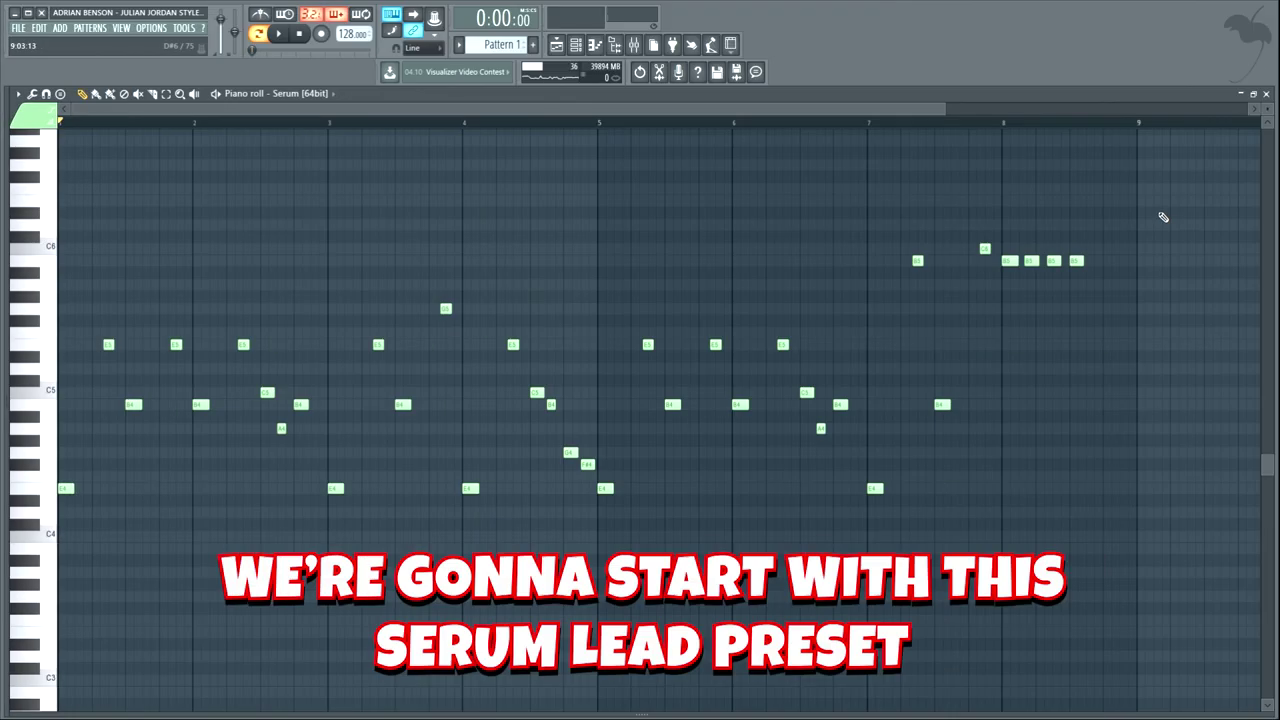
Play the Serum lead melody in the piano roll
key(space)
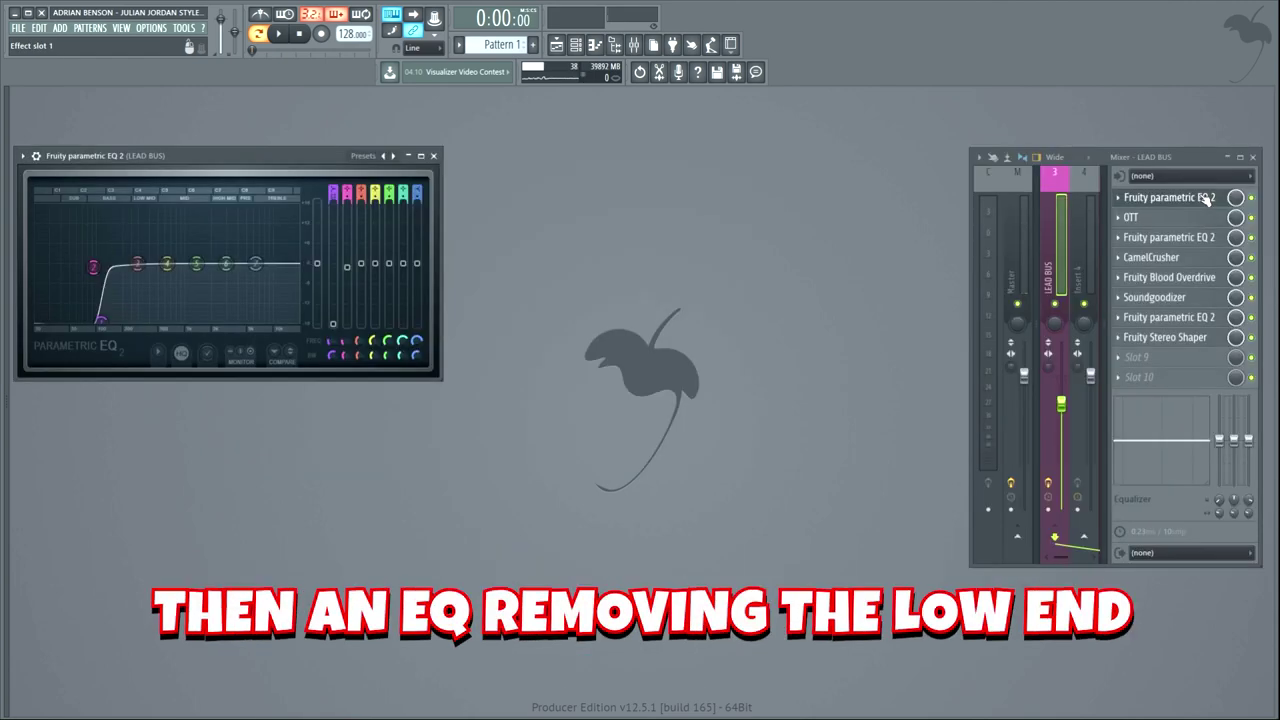
Inspect the LEAD BUS effects from OTT through Fruity Stereo Shaper, then play the lead
click(1210, 219)
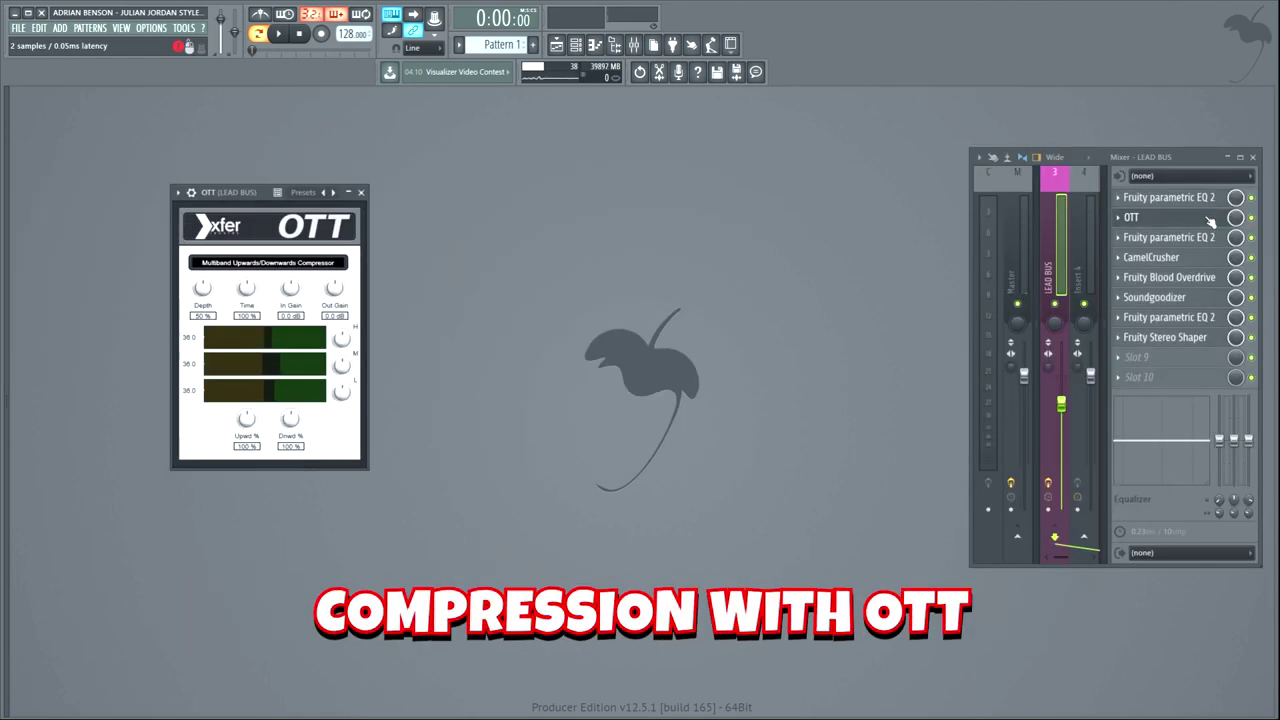
click(1213, 238)
click(1213, 258)
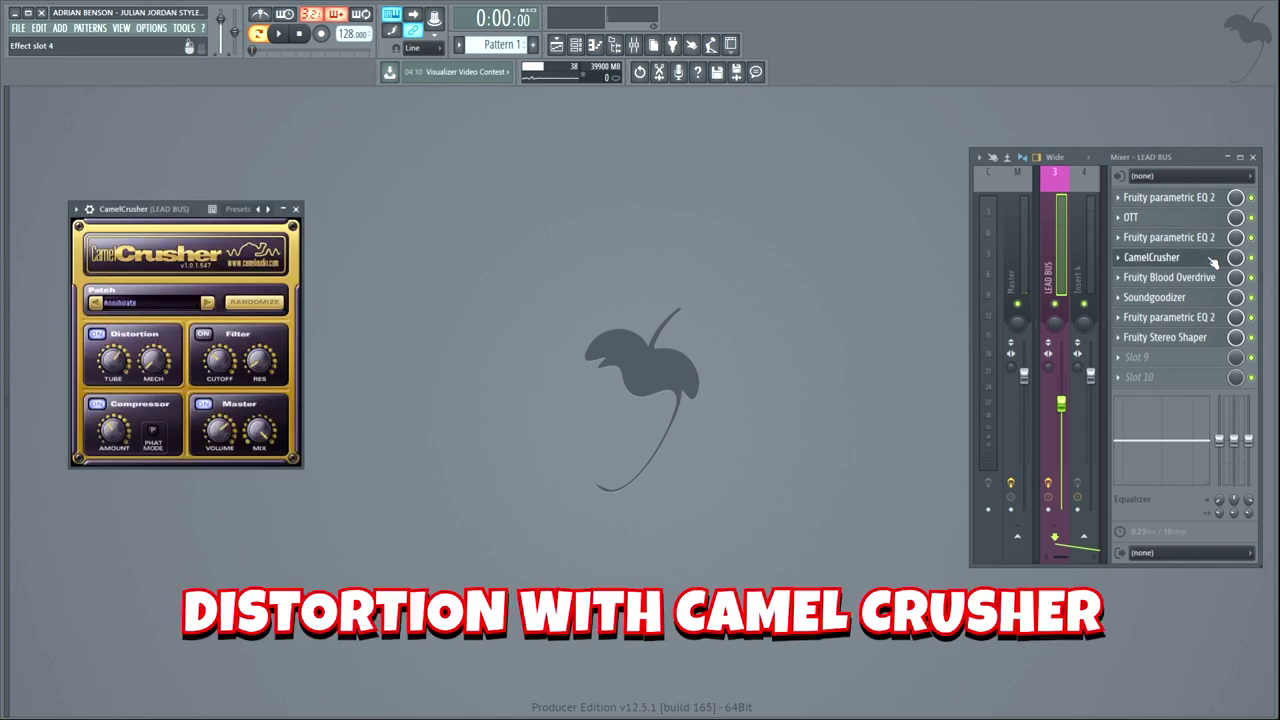
click(1206, 278)
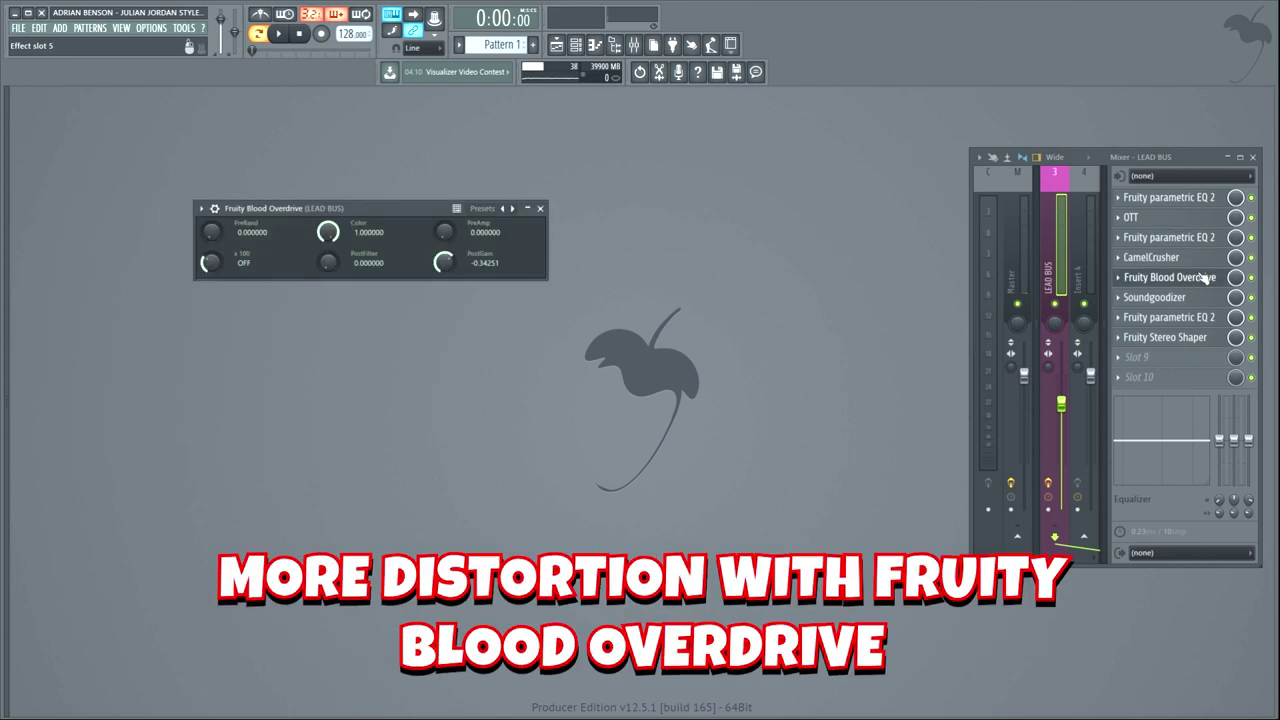
click(1209, 298)
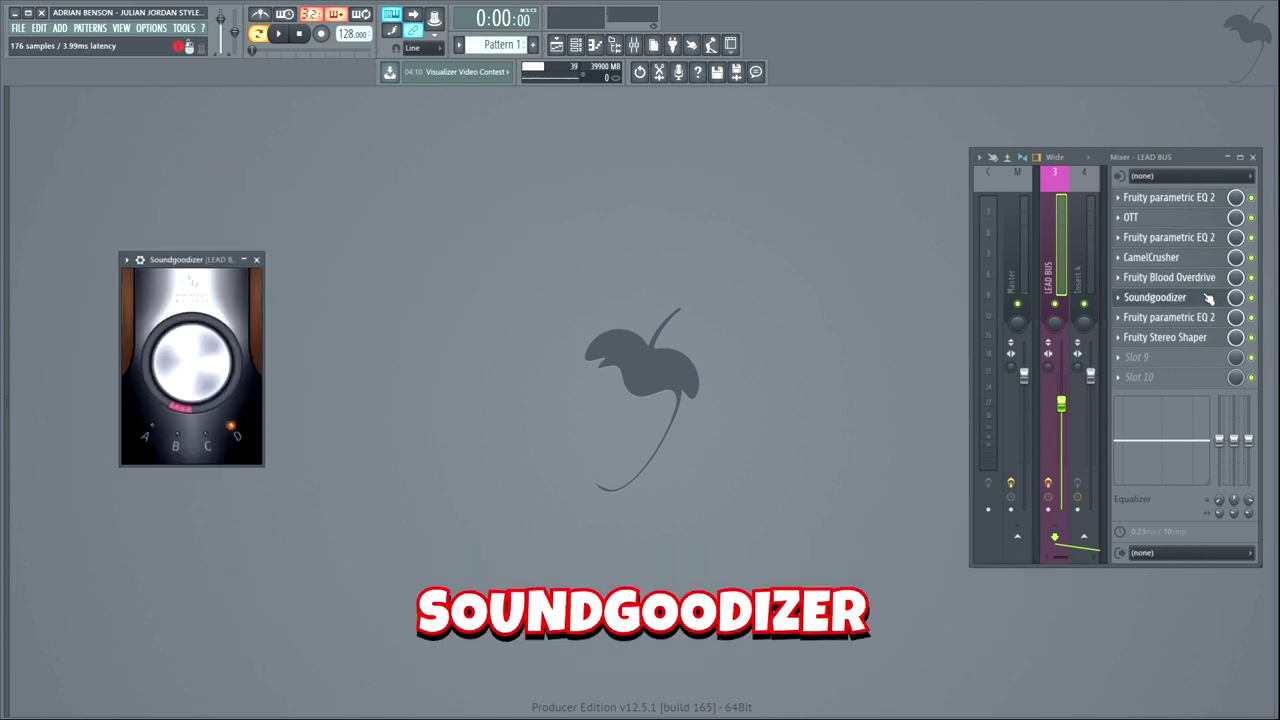
click(1212, 318)
click(1205, 338)
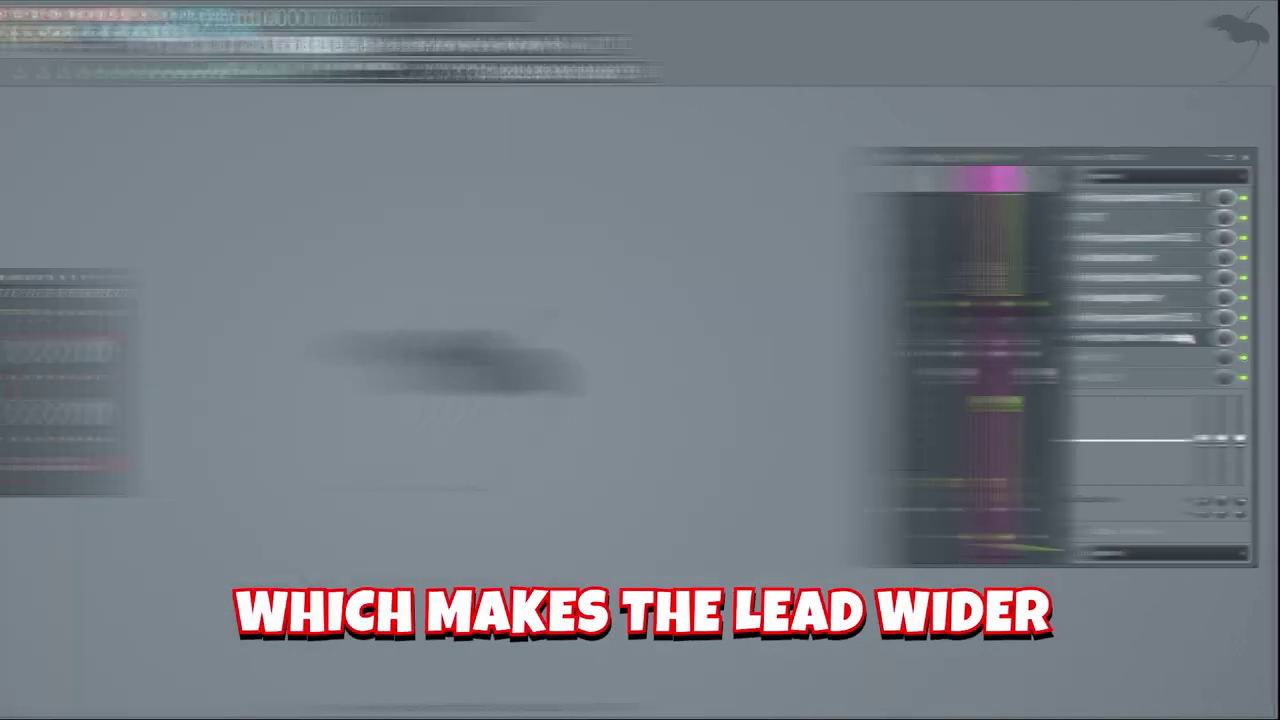
key(space)
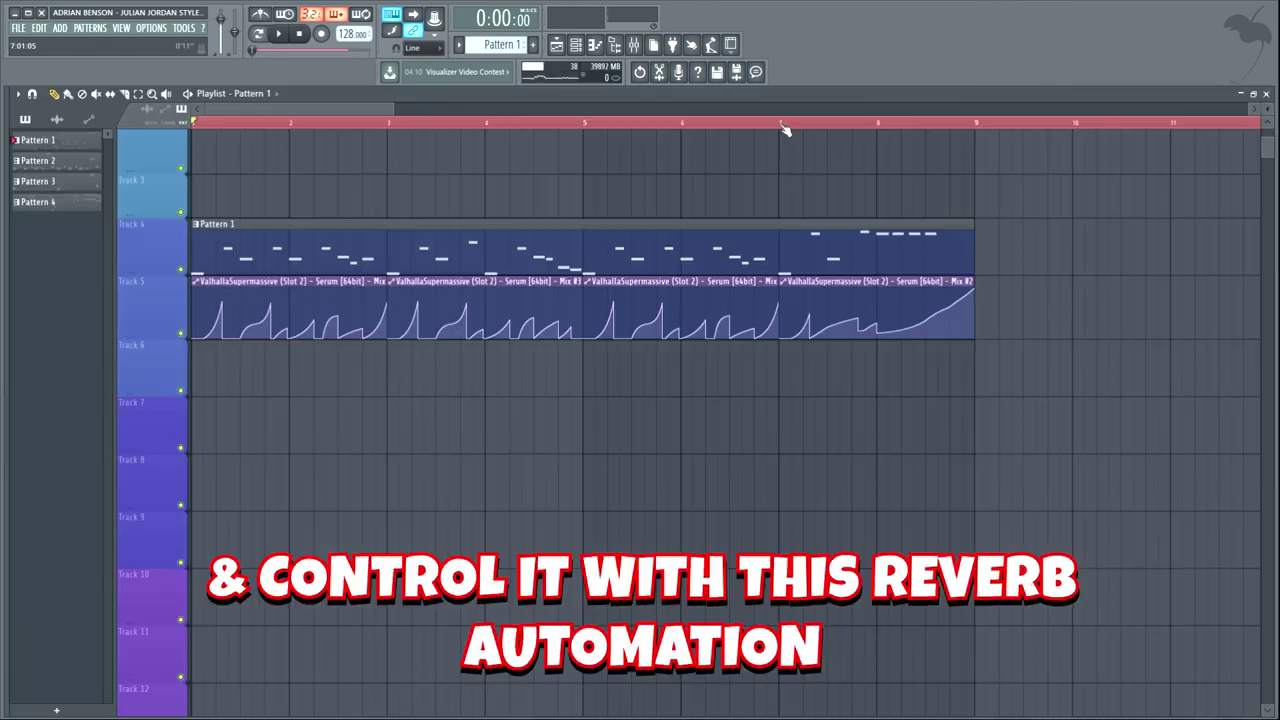
Play the lead with its reverb automation, jumping playback ahead to bar 7
key(space)
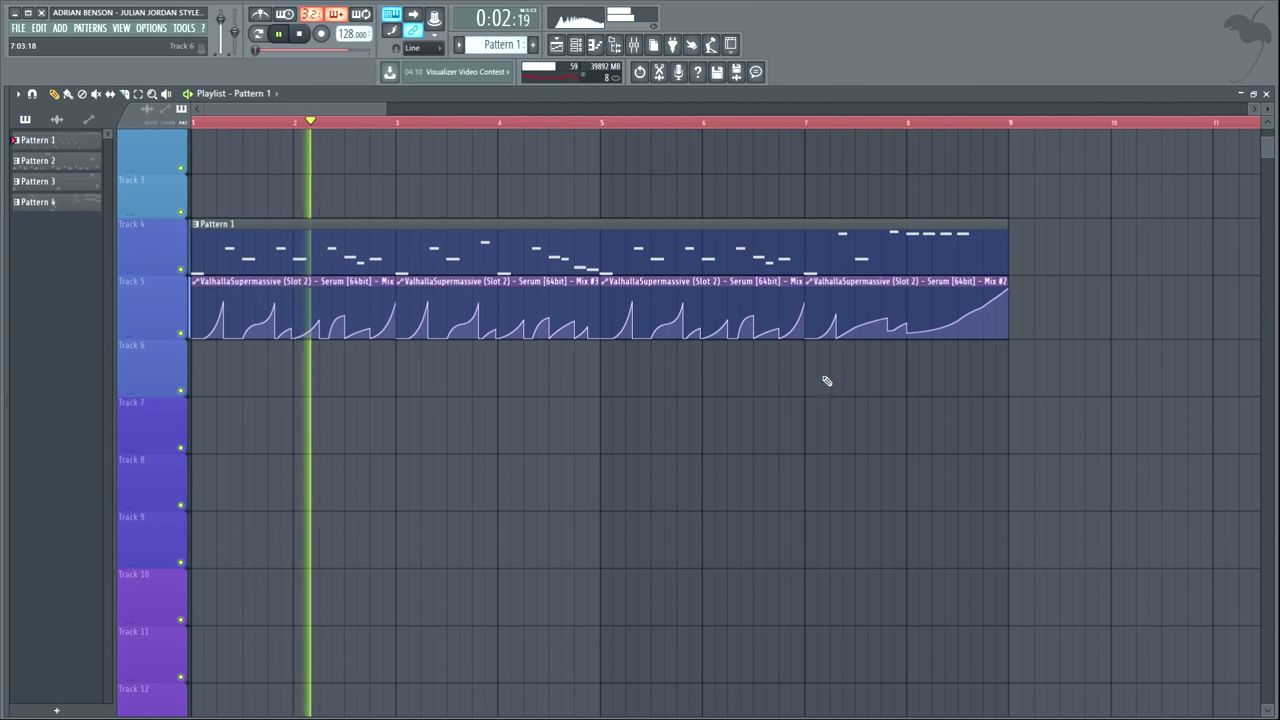
click(808, 124)
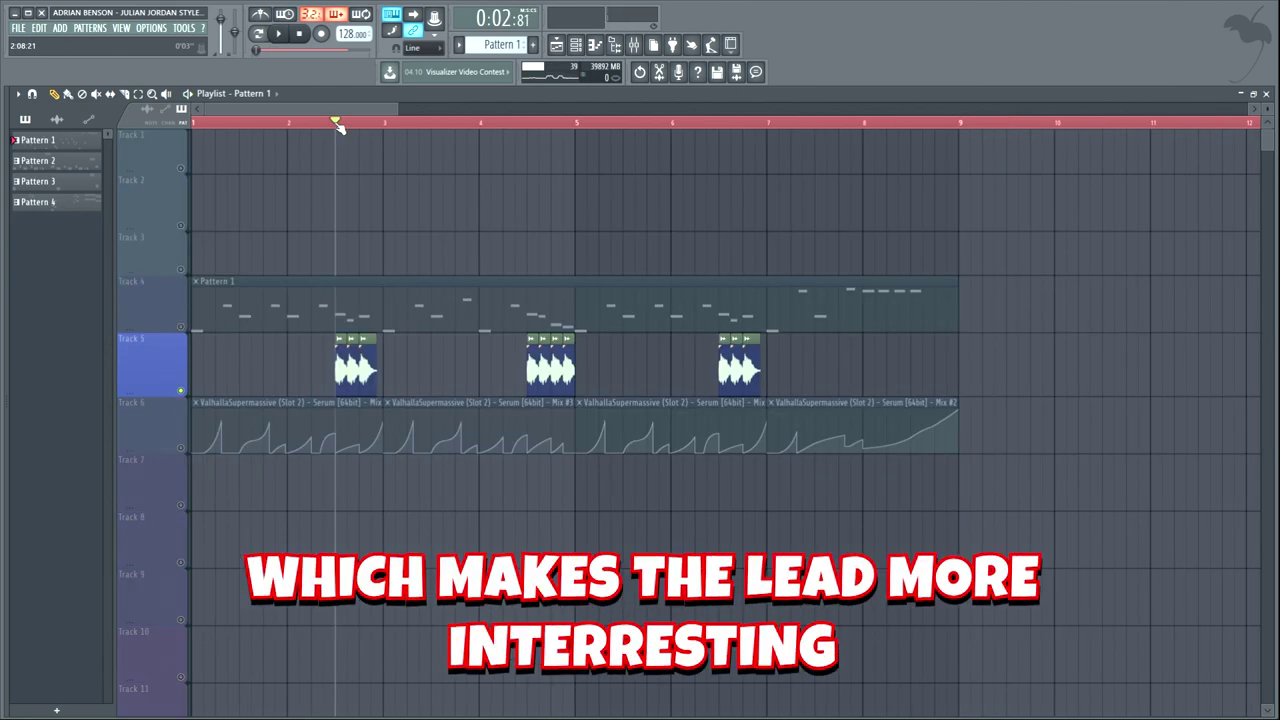
Play the lead with its new chops and select all the lead, chop and automation clips
key(space)
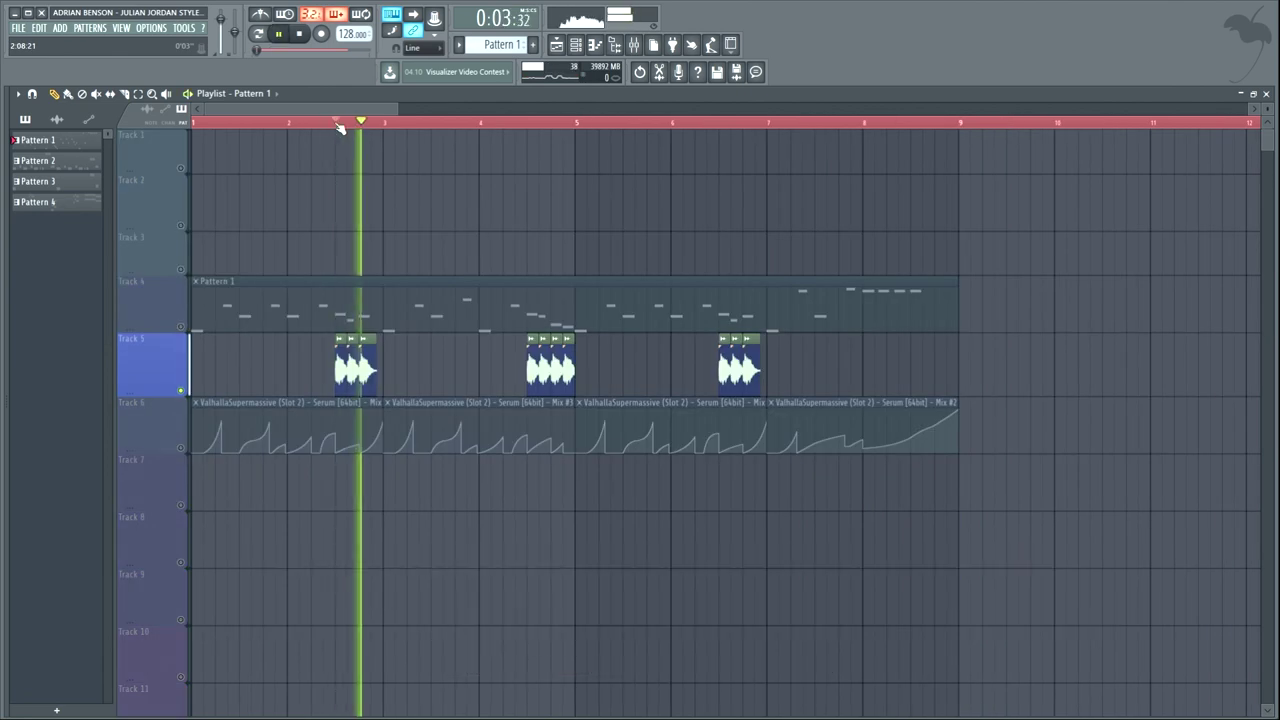
key(ctrl+a)
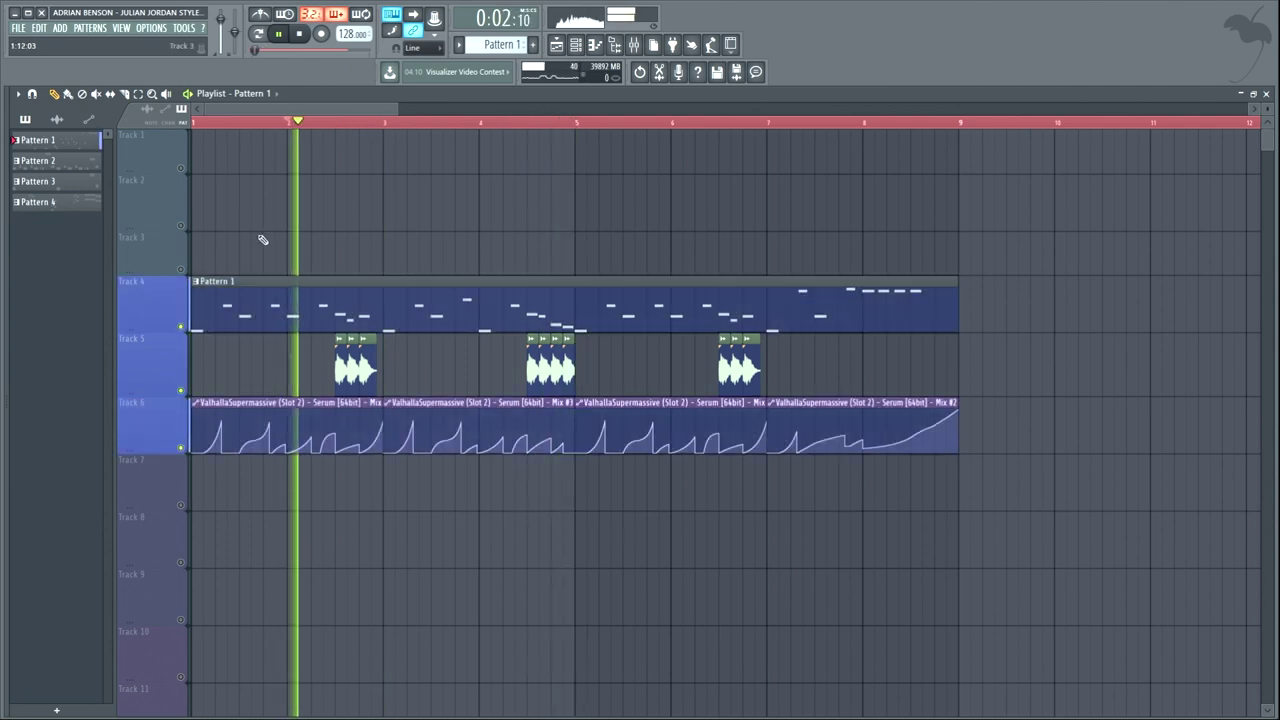